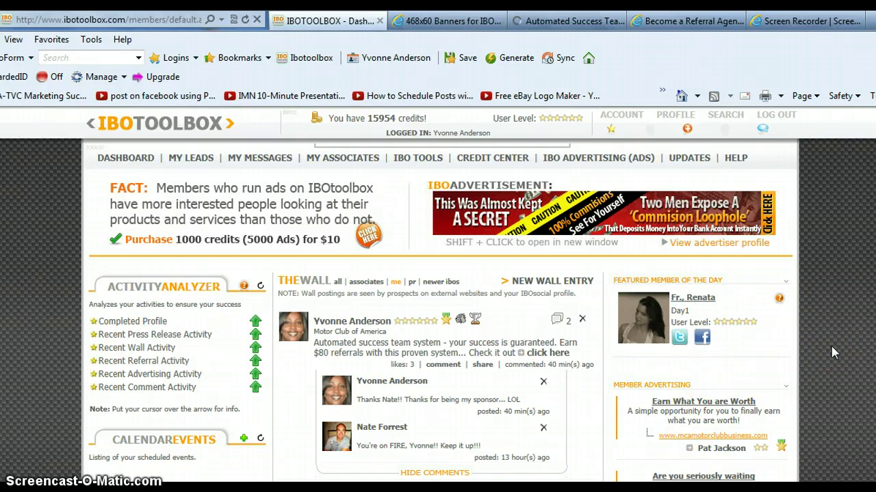
Open the member profile page and scroll down through the Profile Basic form.
{"action": "left_click", "coordinate": [482, 363]}
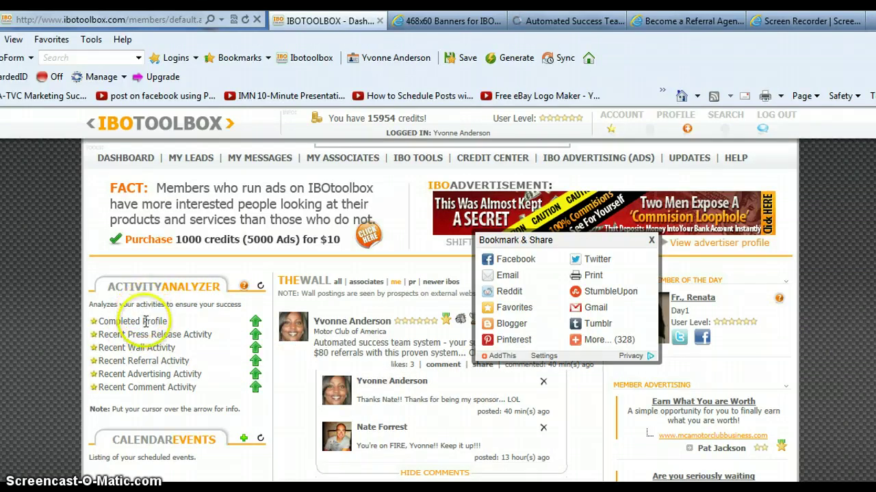
{"action": "left_click", "coordinate": [677, 118]}
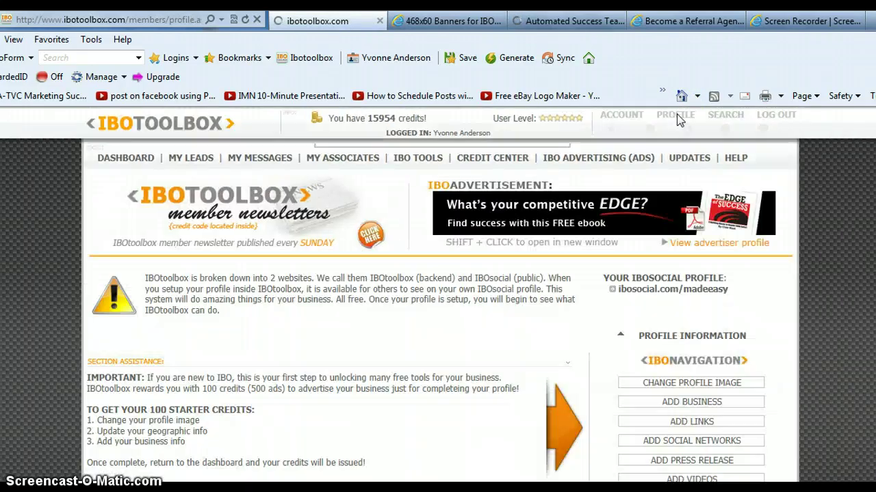
{"action": "left_click", "coordinate": [867, 163]}
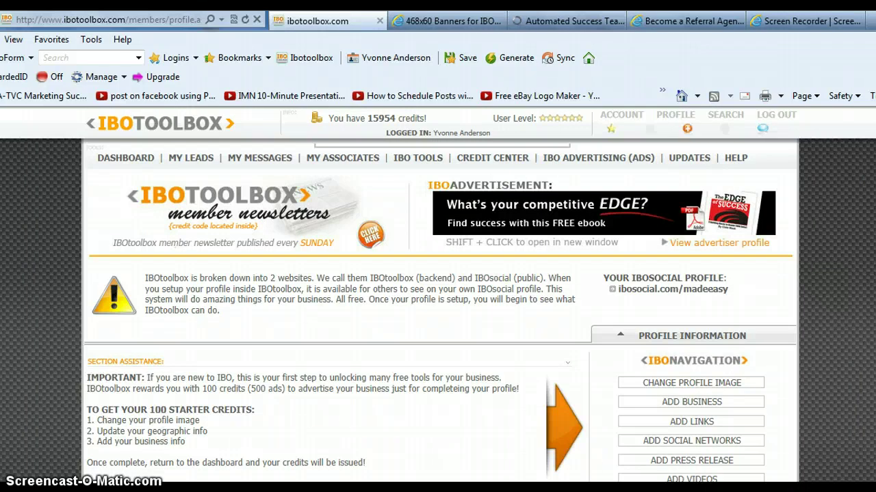
{"action": "scroll", "coordinate": [438, 295], "scroll_direction": "down", "scroll_amount": 3}
{"action": "scroll", "coordinate": [294, 274], "scroll_direction": "down", "scroll_amount": 1}
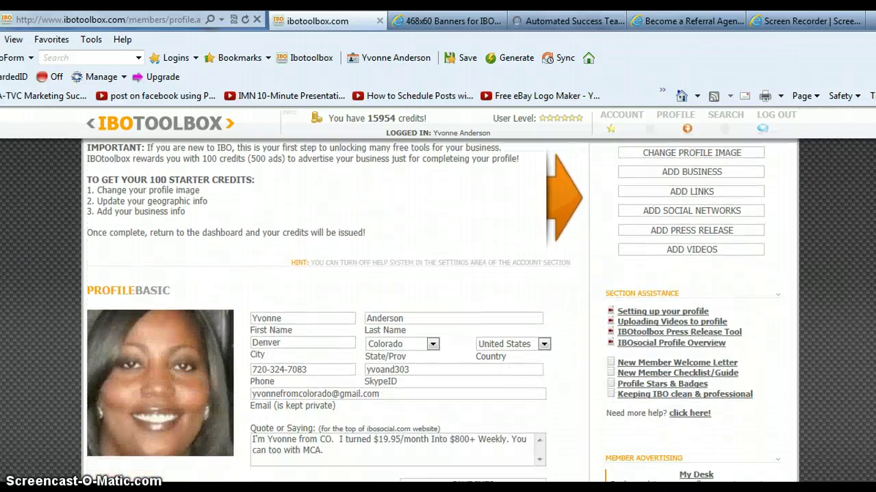
Look over the first name field and profile navigation buttons, then return to the top.
{"action": "left_click", "coordinate": [309, 287]}
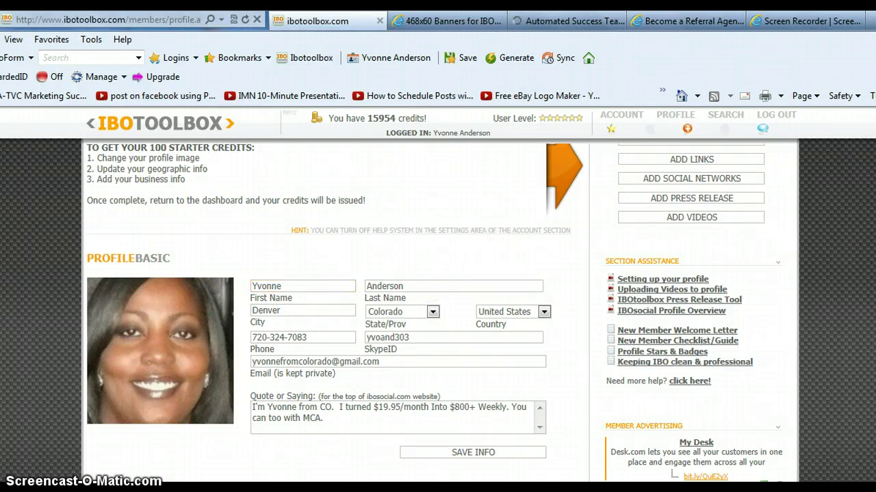
{"action": "scroll", "coordinate": [817, 199], "scroll_direction": "up", "scroll_amount": 1}
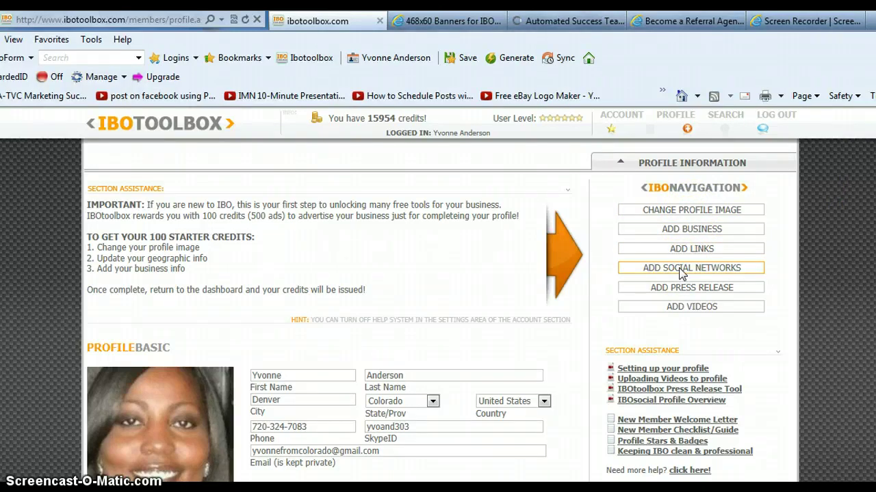
{"action": "left_click", "coordinate": [691, 289]}
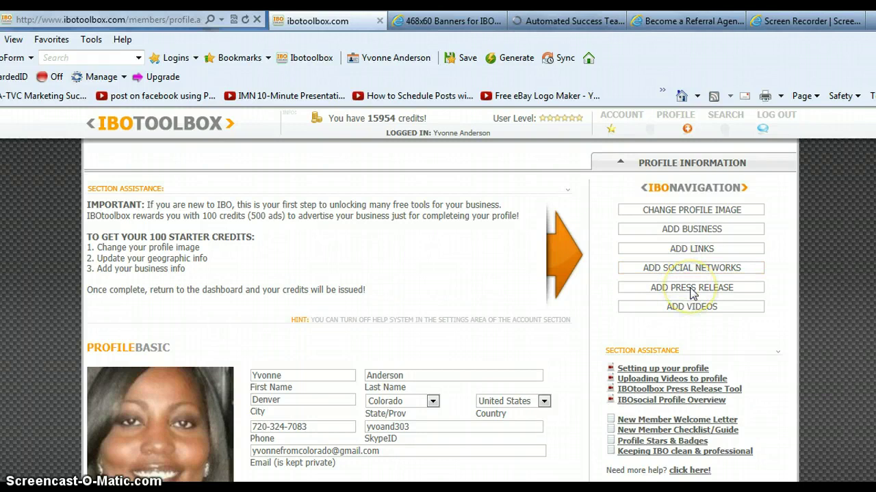
{"action": "left_click", "coordinate": [689, 306]}
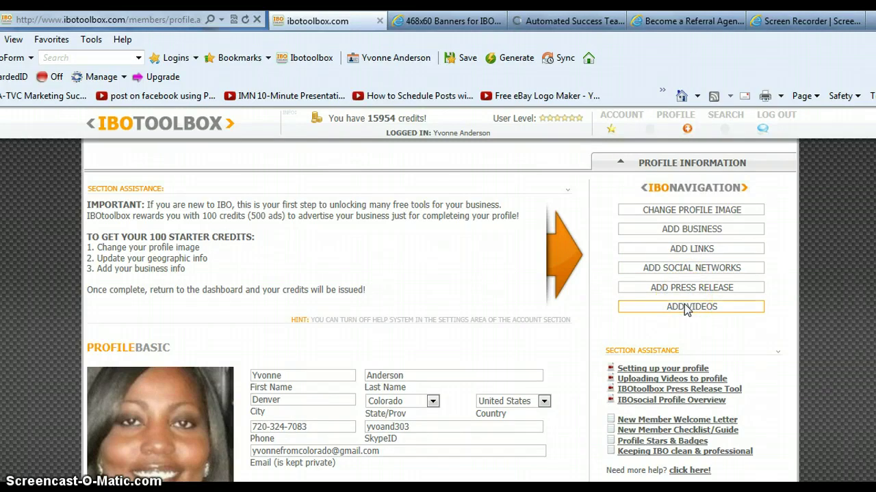
{"action": "left_click", "coordinate": [698, 308]}
{"action": "scroll", "coordinate": [441, 313], "scroll_direction": "down", "scroll_amount": 4}
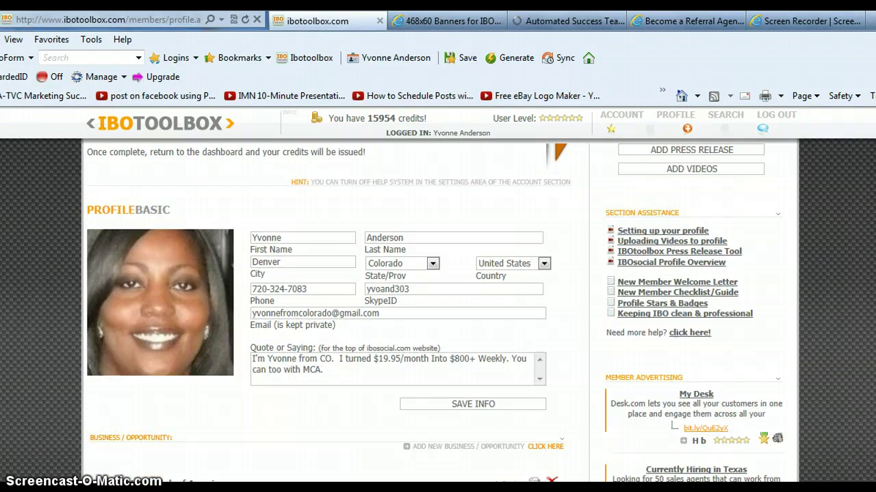
{"action": "scroll", "coordinate": [441, 313], "scroll_direction": "up", "scroll_amount": 2}
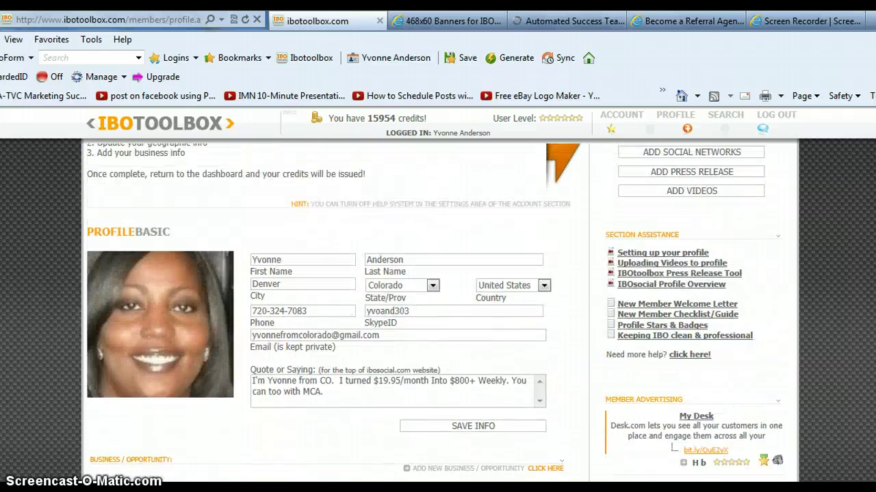
{"action": "scroll", "coordinate": [436, 313], "scroll_direction": "up", "scroll_amount": 2}
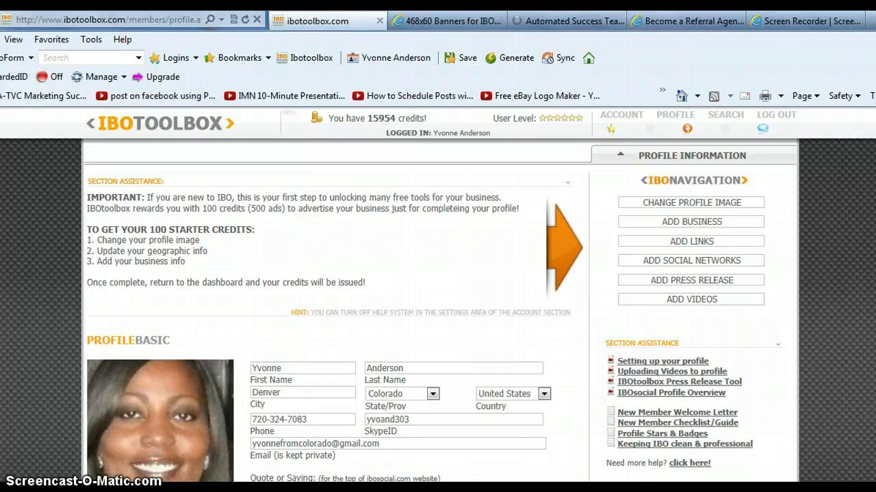
{"action": "scroll", "coordinate": [440, 314], "scroll_direction": "up", "scroll_amount": 3}
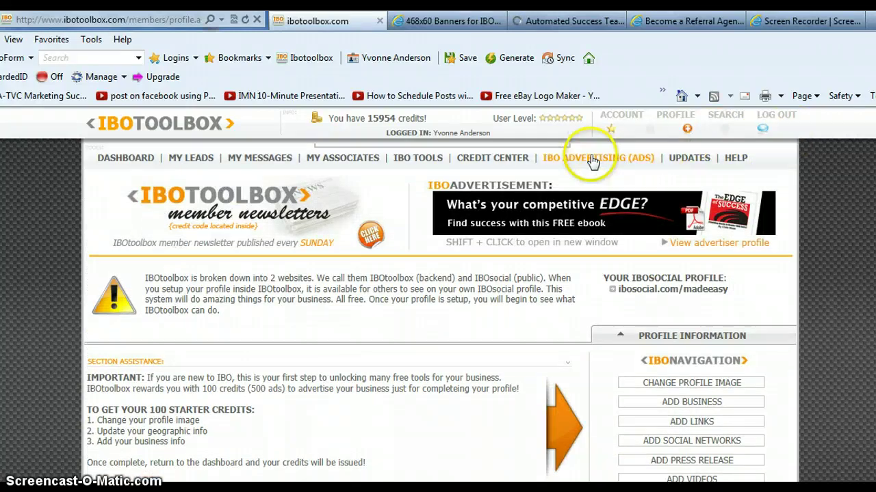
{"action": "left_click", "coordinate": [140, 158]}
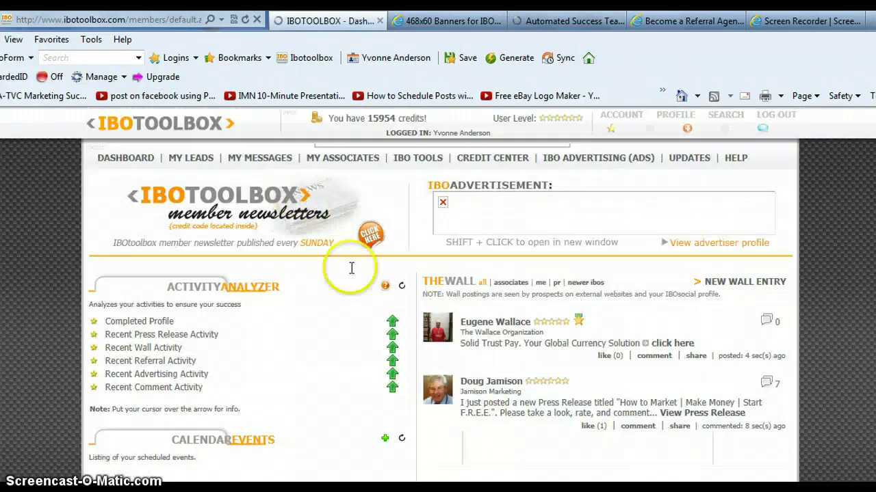
{"action": "mouse_move", "coordinate": [389, 333]}
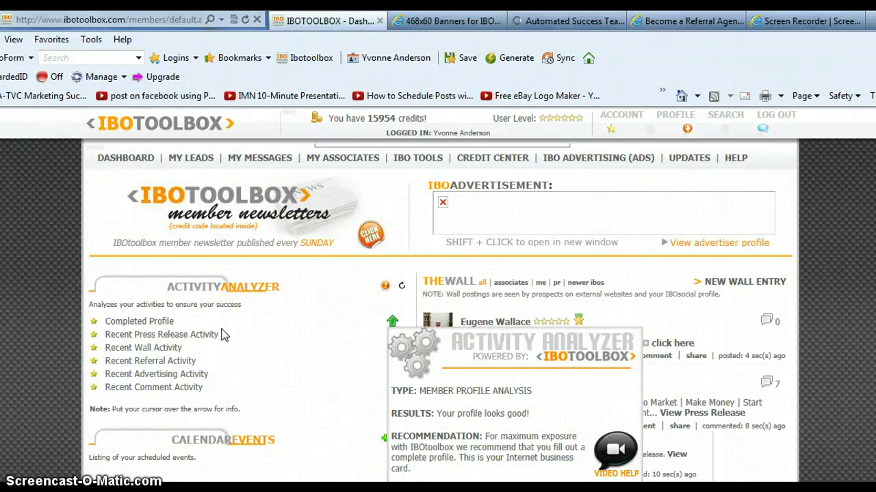
{"action": "left_click", "coordinate": [175, 333]}
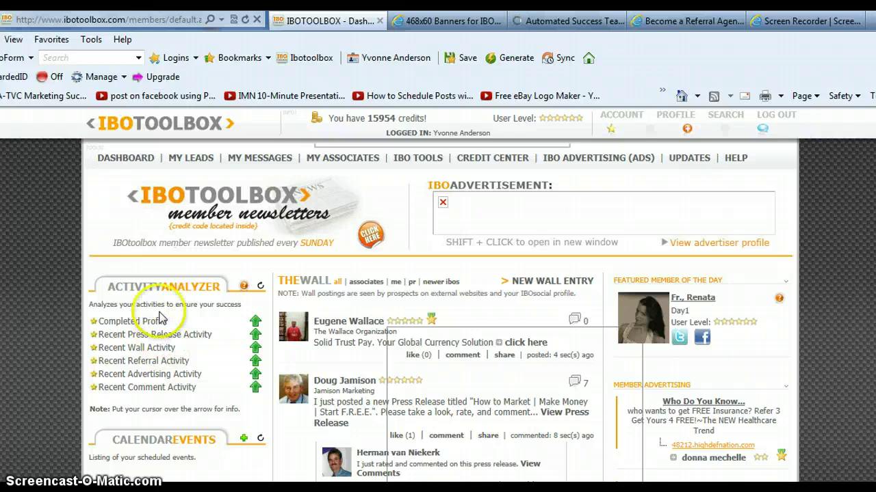
{"action": "left_click", "coordinate": [161, 305]}
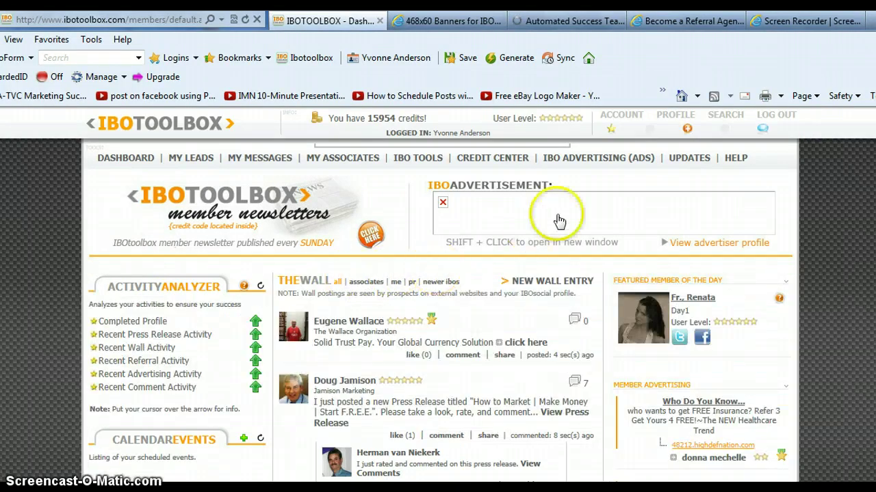
Open the IBO ADVERTISING Ad Editor, keeping Listing as the ad type, and ready the Ad Name field.
{"action": "left_click", "coordinate": [583, 161]}
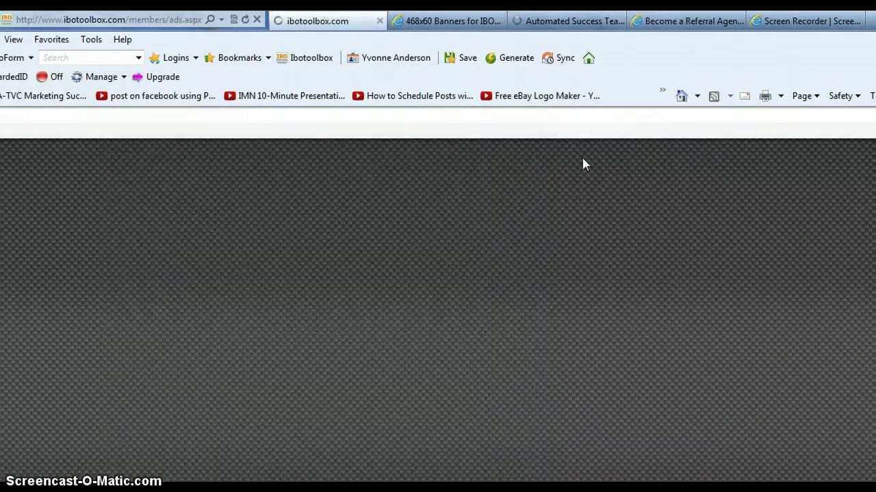
{"action": "left_click", "coordinate": [821, 162]}
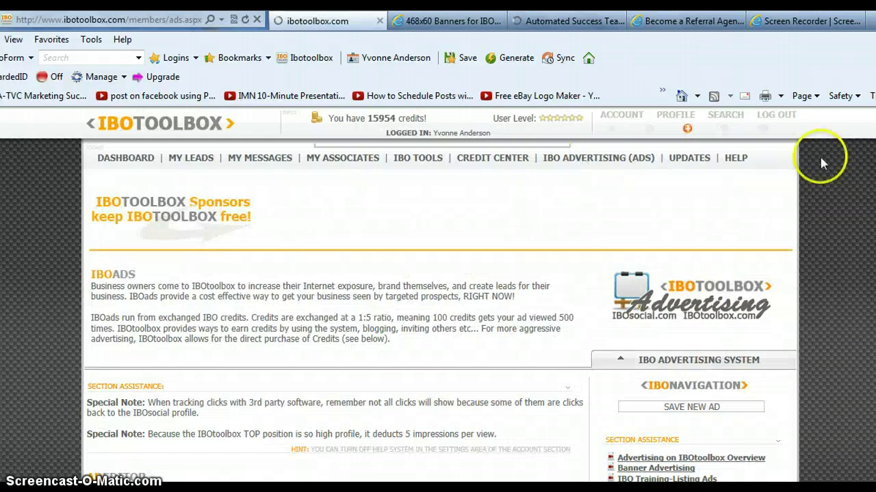
{"action": "scroll", "coordinate": [438, 308], "scroll_direction": "down", "scroll_amount": 3}
{"action": "scroll", "coordinate": [328, 231], "scroll_direction": "down", "scroll_amount": 5}
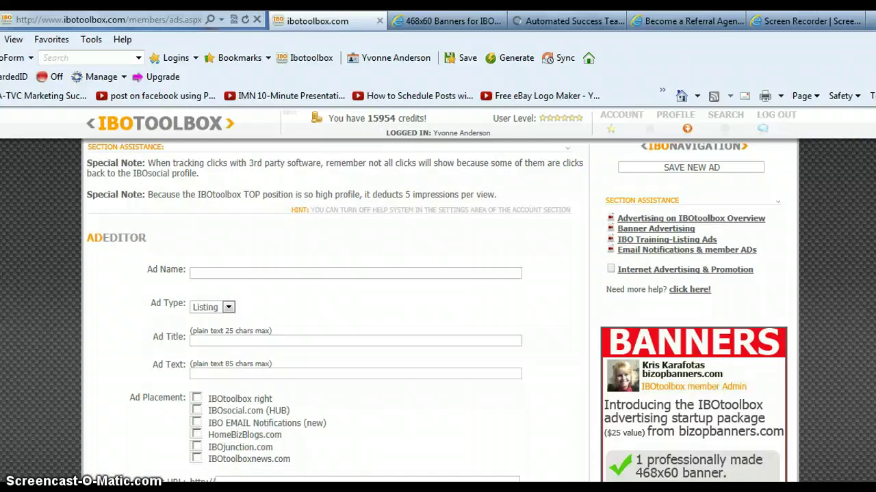
{"action": "scroll", "coordinate": [329, 231], "scroll_direction": "up", "scroll_amount": 3}
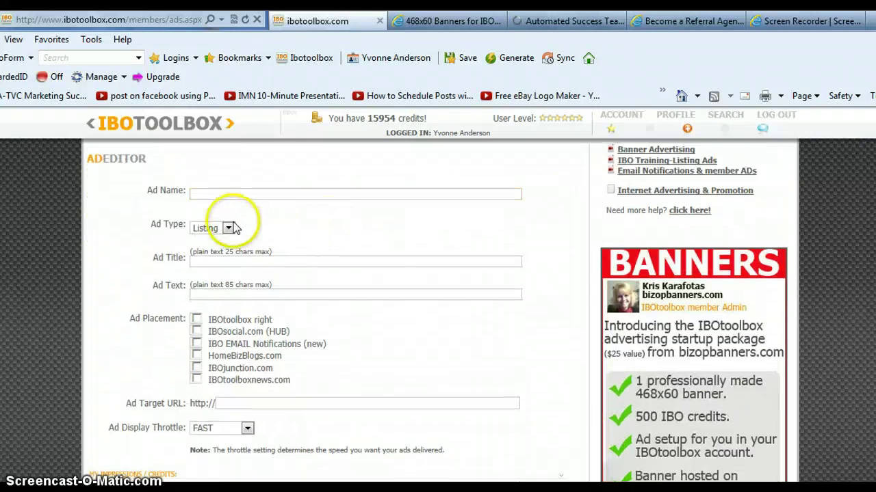
{"action": "left_click", "coordinate": [228, 228]}
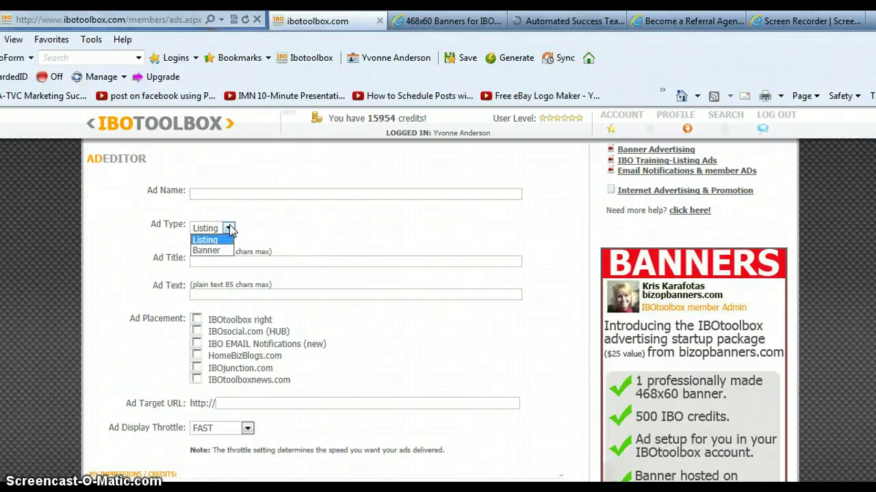
{"action": "left_click", "coordinate": [229, 228]}
{"action": "left_click", "coordinate": [239, 193]}
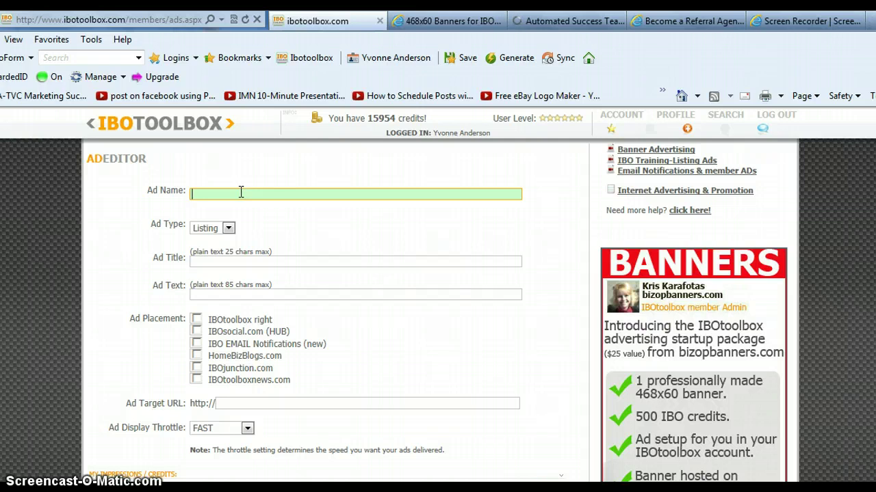
Enter name 'mca text', title 'JOIN MCA!', and 'Turn $40 into $80 over and over with Motor Club of America'.
{"action": "type", "text": "mca"}
{"action": "type", "text": "text"}
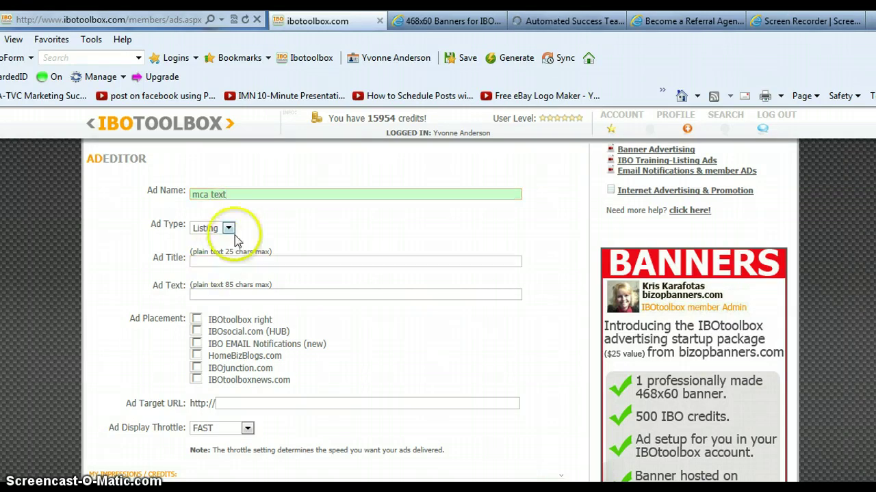
{"action": "left_click", "coordinate": [221, 260]}
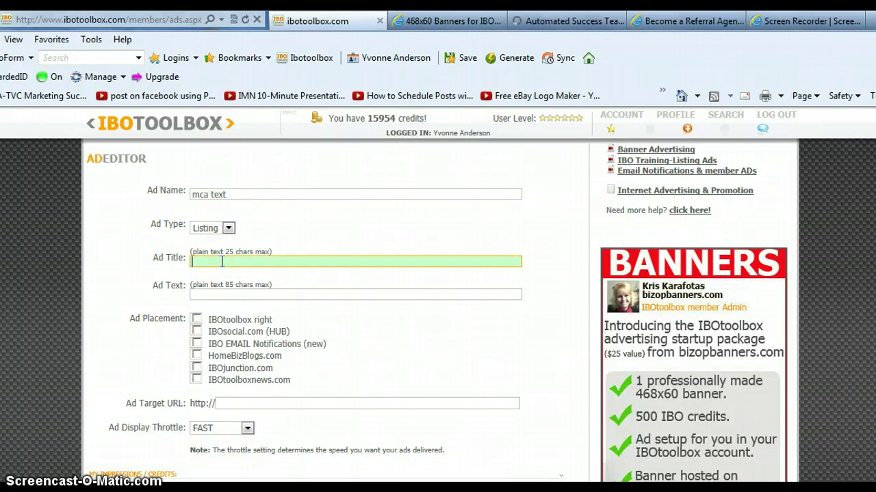
{"action": "type", "text": "JOIN MCA"}
{"action": "left_click", "coordinate": [219, 262]}
{"action": "left_click", "coordinate": [213, 294]}
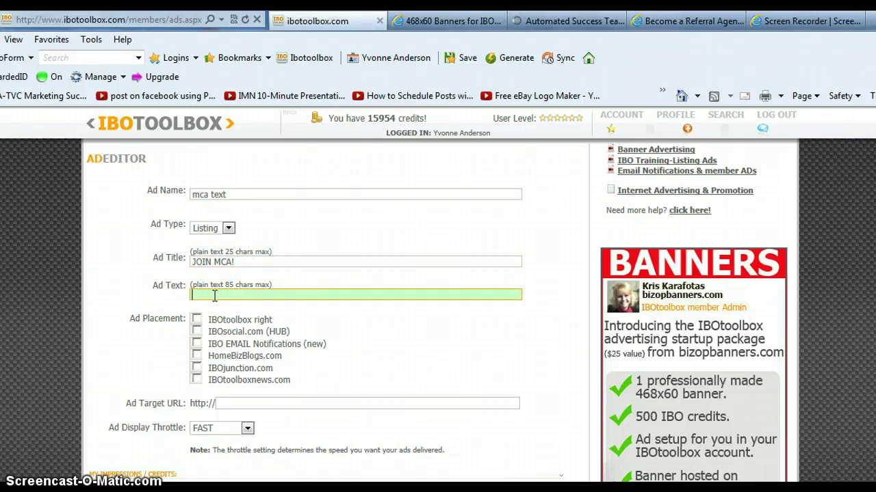
{"action": "type", "text": "Turn $40 into $80 over a"}
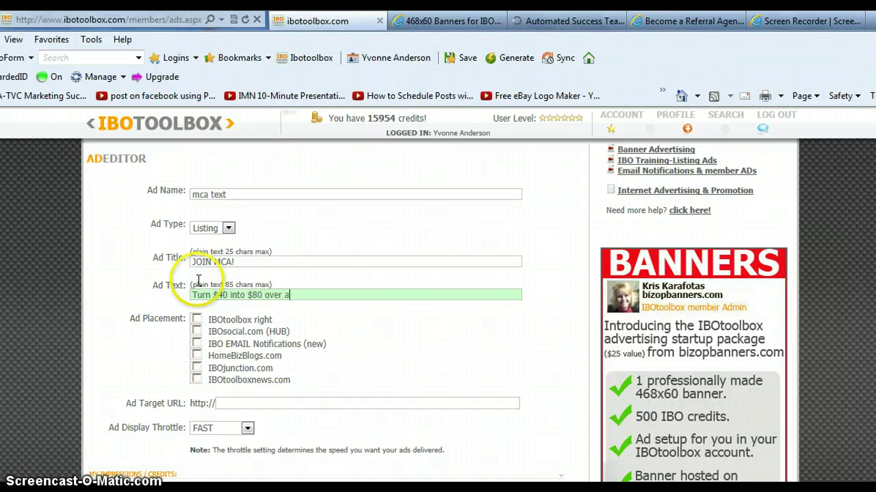
{"action": "type", "text": "nd over with Motor"}
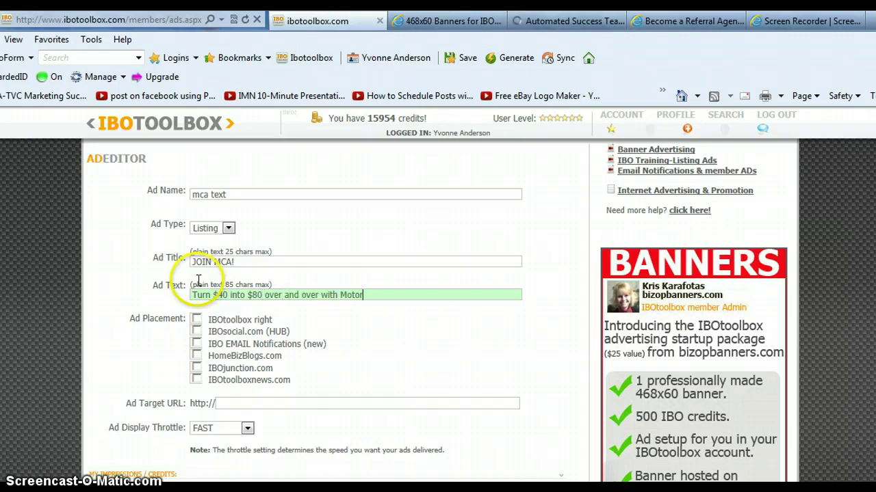
{"action": "type", "text": " Club of America"}
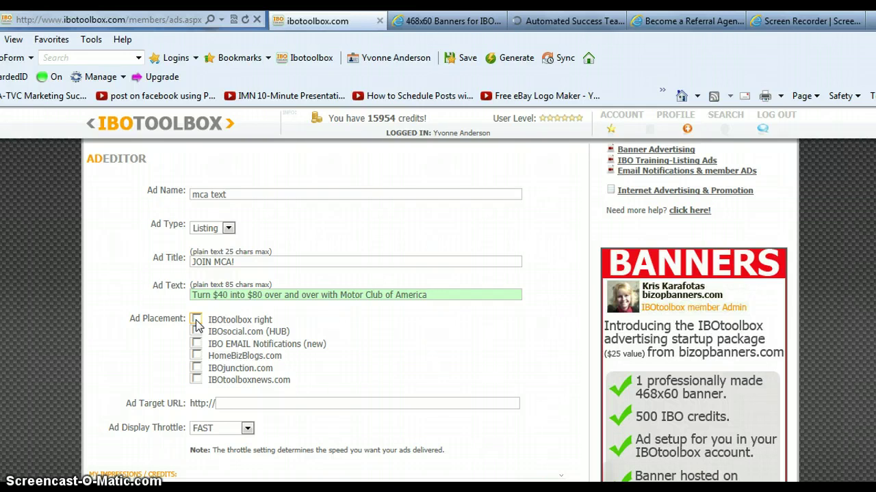
Tick all six ad placements, from IBOtoolbox right through IBOtoolboxnews.com.
{"action": "left_click", "coordinate": [196, 321]}
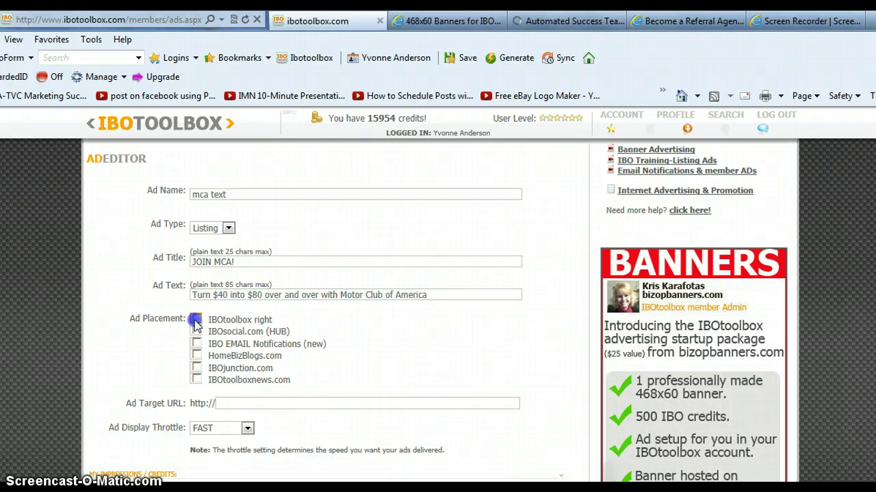
{"action": "left_click", "coordinate": [196, 331]}
{"action": "left_click", "coordinate": [196, 344]}
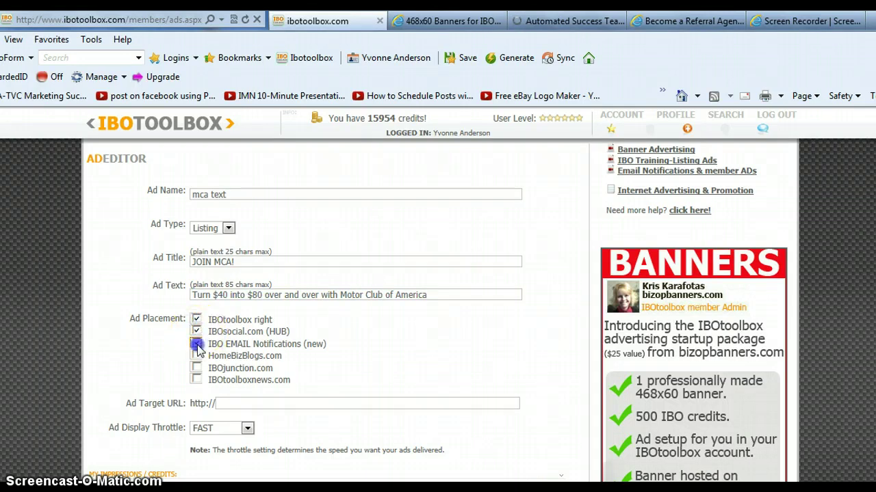
{"action": "left_click", "coordinate": [196, 355]}
{"action": "left_click", "coordinate": [196, 368]}
{"action": "left_click", "coordinate": [196, 380]}
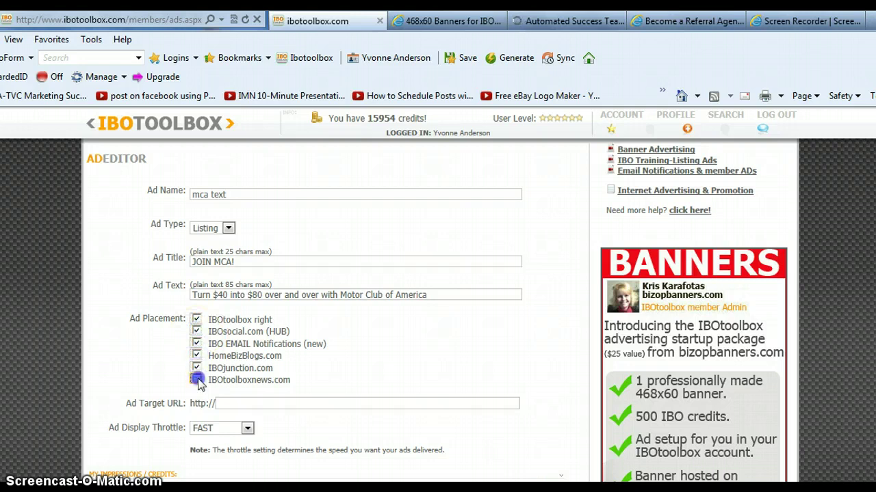
{"action": "left_click", "coordinate": [230, 403]}
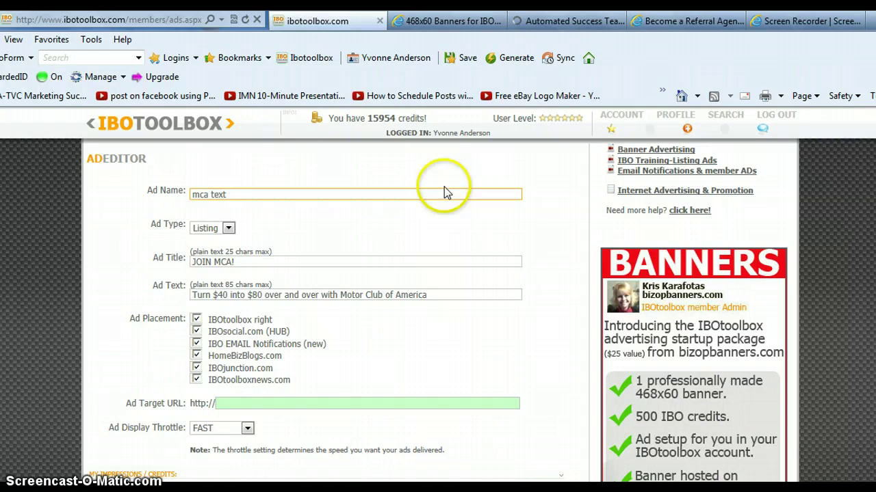
{"action": "left_click", "coordinate": [307, 404]}
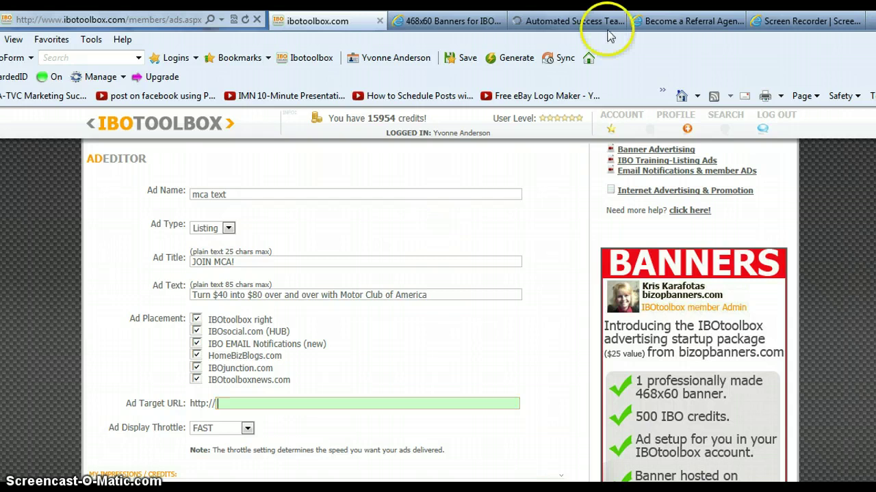
Select the Automated Success Team page's full address in Internet Explorer's address bar.
{"action": "left_click", "coordinate": [587, 24]}
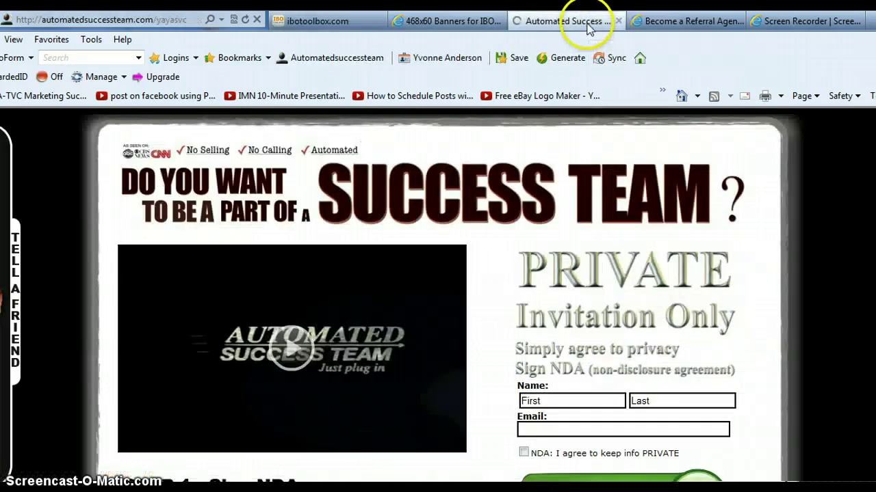
{"action": "left_click", "coordinate": [173, 21]}
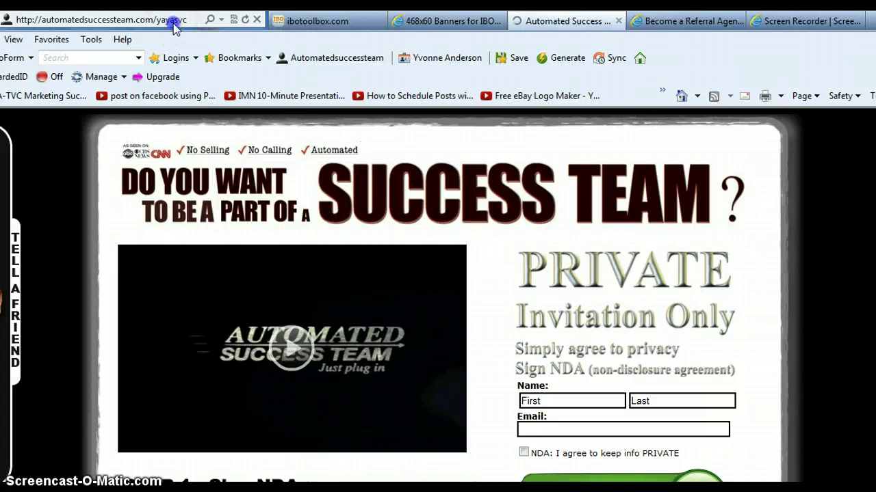
{"action": "left_click", "coordinate": [176, 21]}
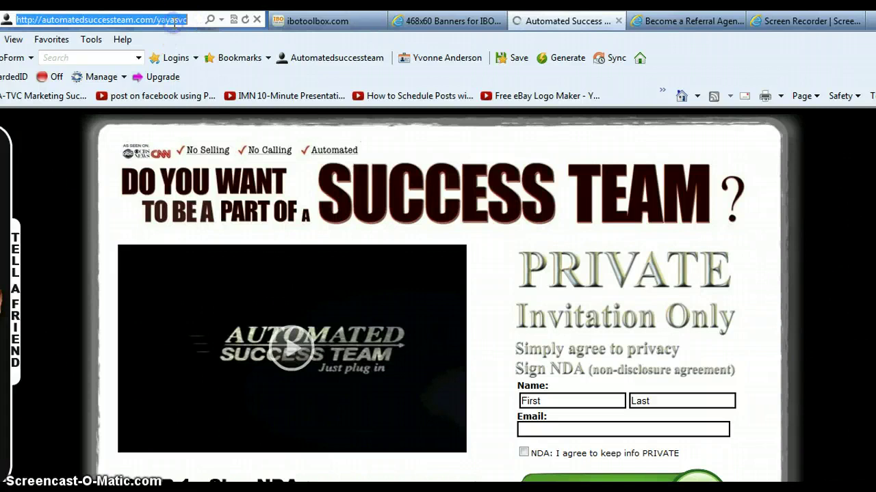
{"action": "left_click", "coordinate": [692, 20]}
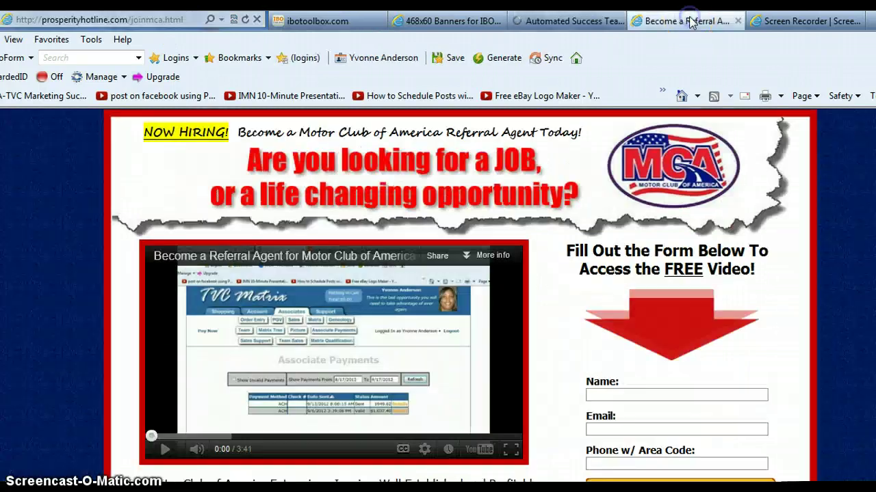
{"action": "left_click", "coordinate": [176, 20]}
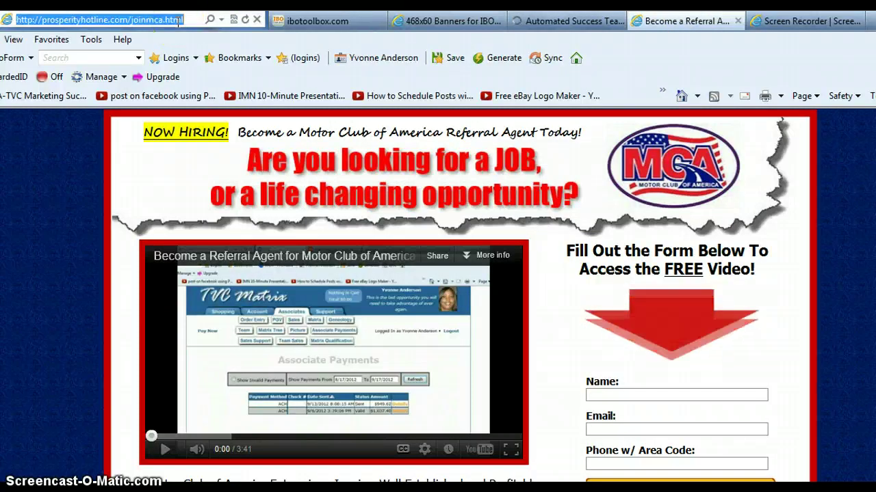
{"action": "left_click", "coordinate": [561, 20]}
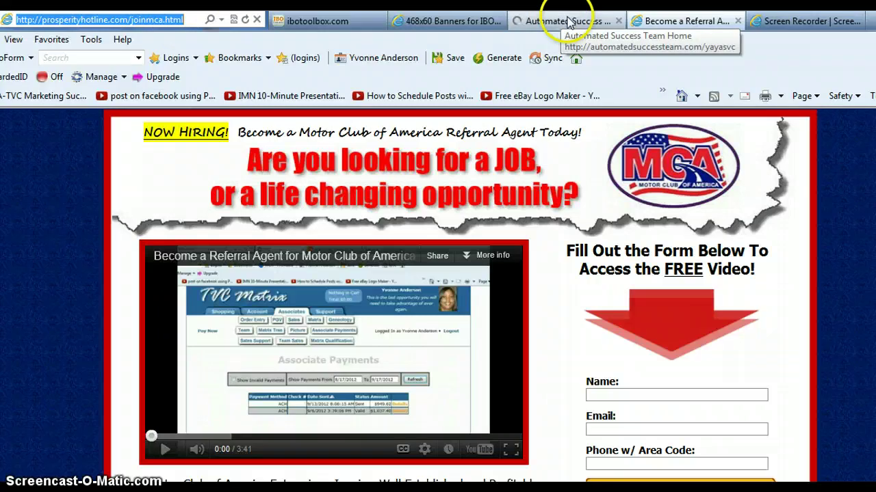
{"action": "left_click", "coordinate": [568, 23]}
{"action": "left_click", "coordinate": [179, 23]}
{"action": "key", "text": "ctrl+c"}
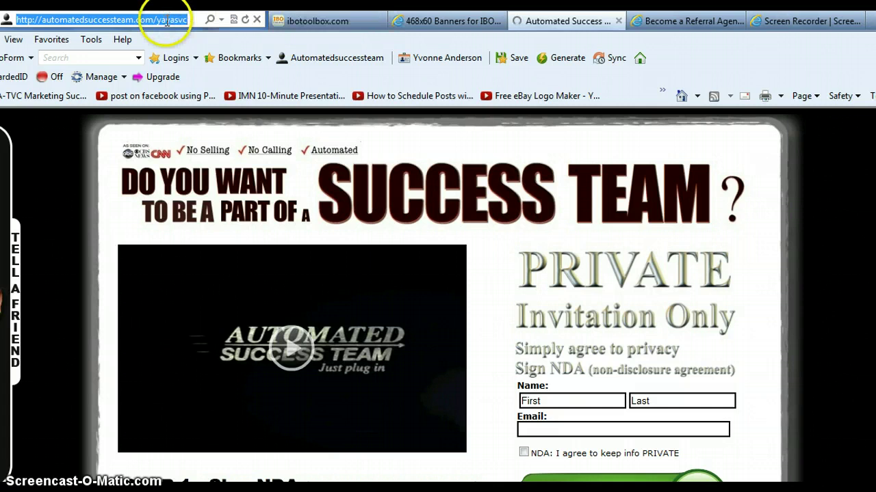
{"action": "left_click", "coordinate": [331, 23]}
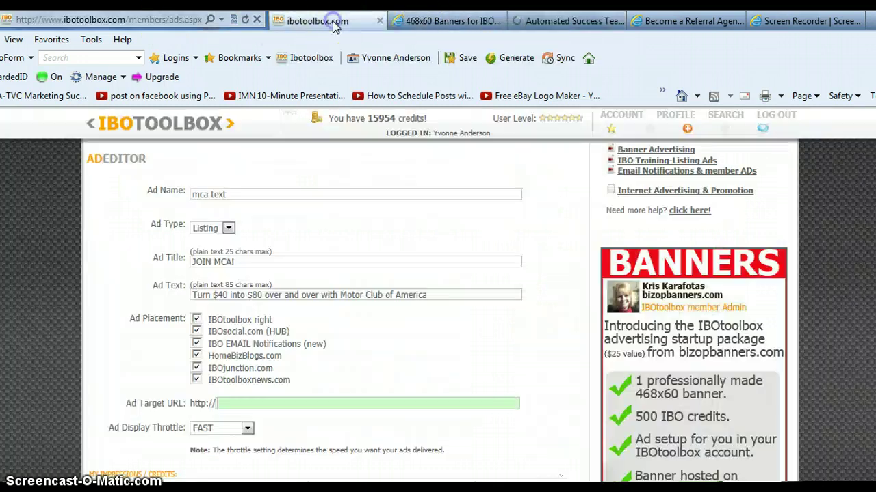
{"action": "key", "text": "ctrl+v"}
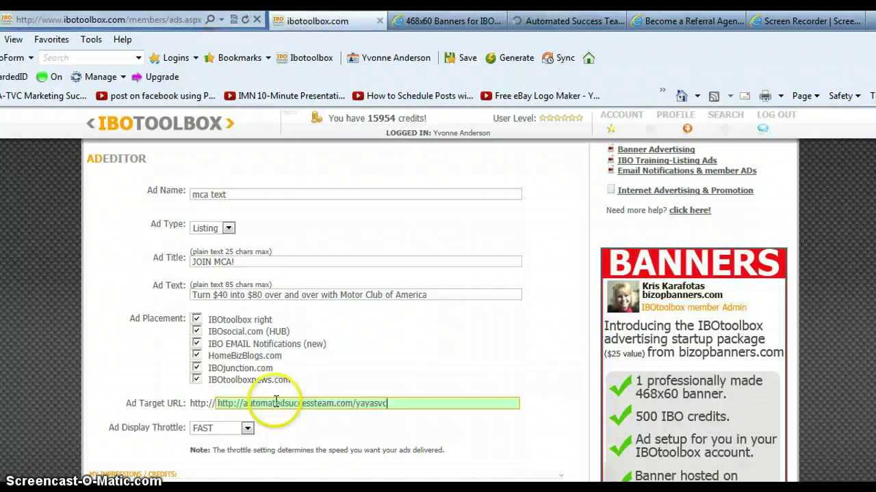
{"action": "left_click", "coordinate": [243, 403]}
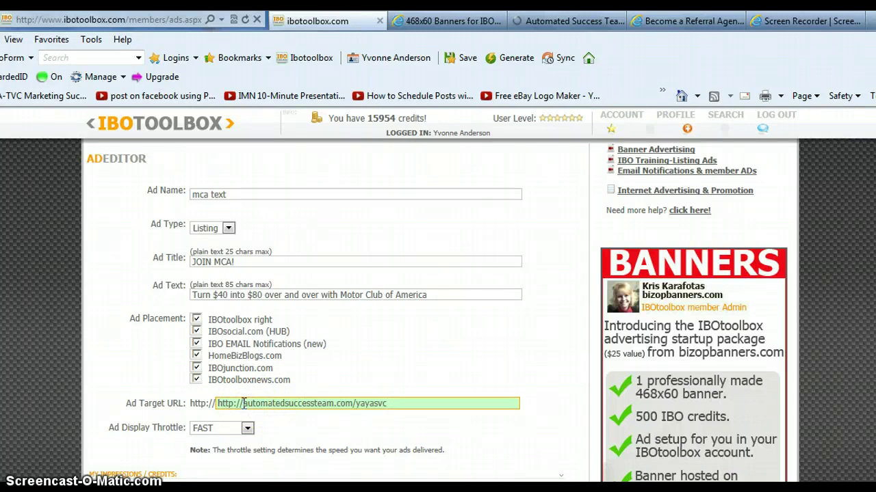
{"action": "key", "text": "BackSpace"}
{"action": "key", "text": "BackSpace"}
{"action": "key", "text": "BackSpace"}
{"action": "key", "text": "BackSpace"}
{"action": "key", "text": "BackSpace"}
{"action": "key", "text": "BackSpace"}
{"action": "key", "text": "BackSpace"}
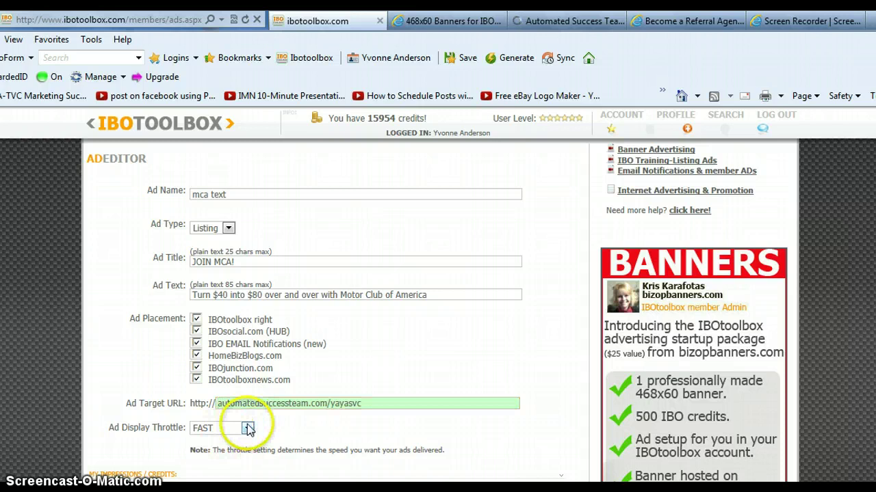
{"action": "left_click", "coordinate": [247, 428]}
{"action": "left_click", "coordinate": [228, 450]}
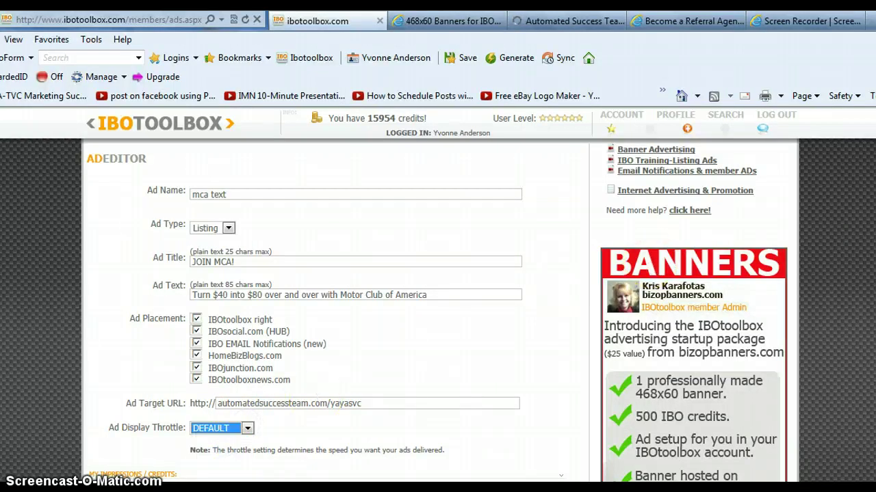
Save the new mca text listing ad, then turn on its power icon in My Advertisements.
{"action": "scroll", "coordinate": [684, 239], "scroll_direction": "up", "scroll_amount": 4}
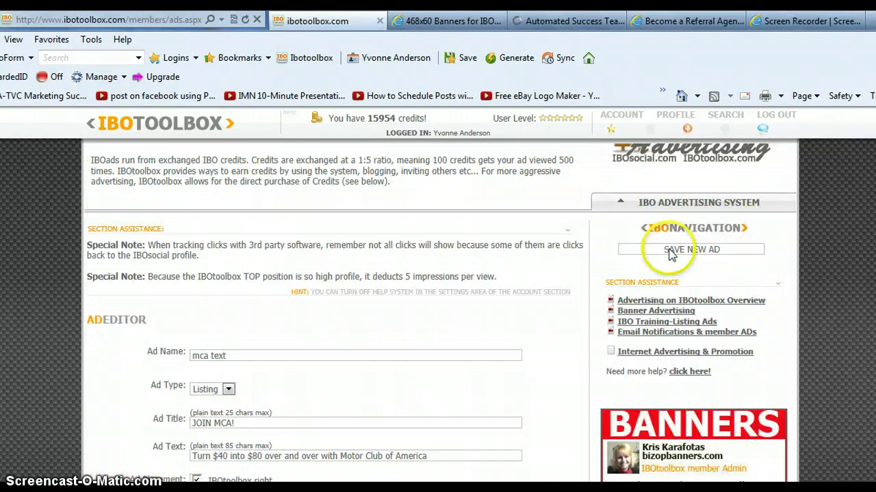
{"action": "left_click", "coordinate": [669, 251]}
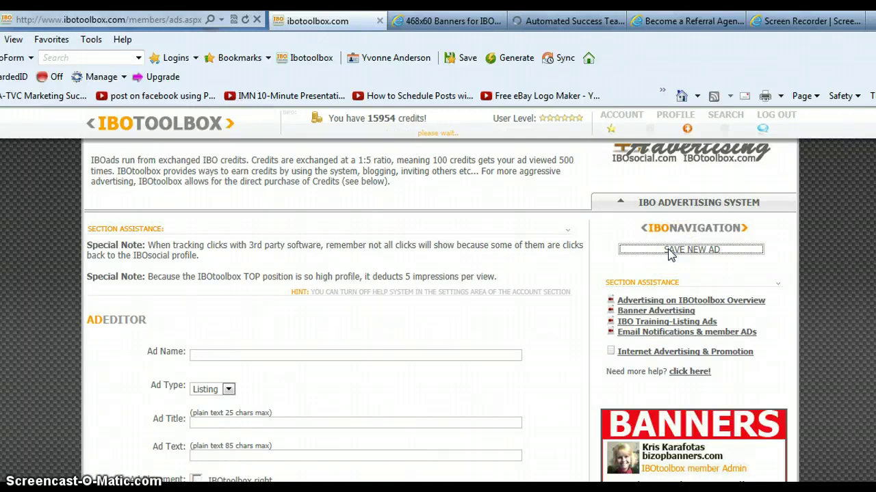
{"action": "scroll", "coordinate": [438, 308], "scroll_direction": "down", "scroll_amount": 8}
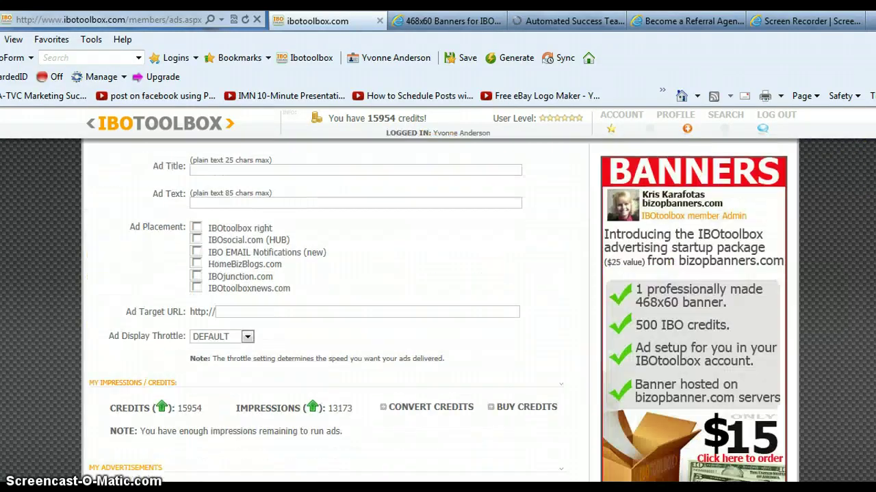
{"action": "scroll", "coordinate": [712, 205], "scroll_direction": "up", "scroll_amount": 2}
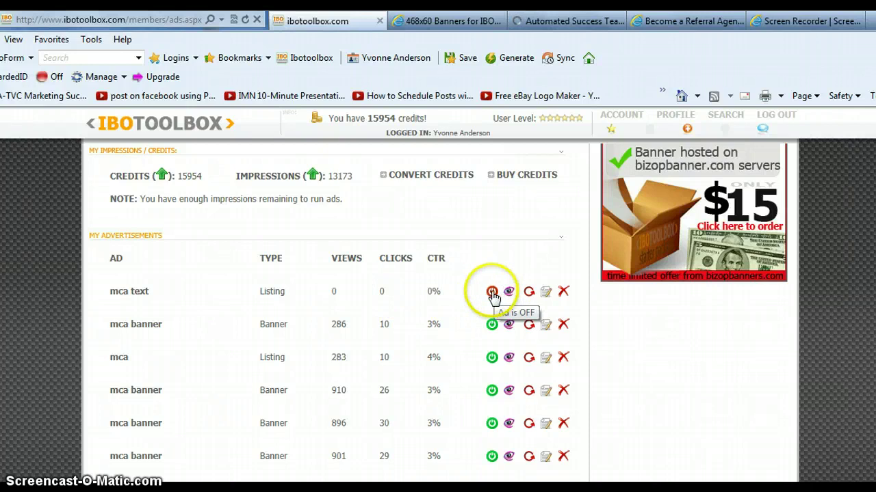
{"action": "left_click", "coordinate": [493, 293]}
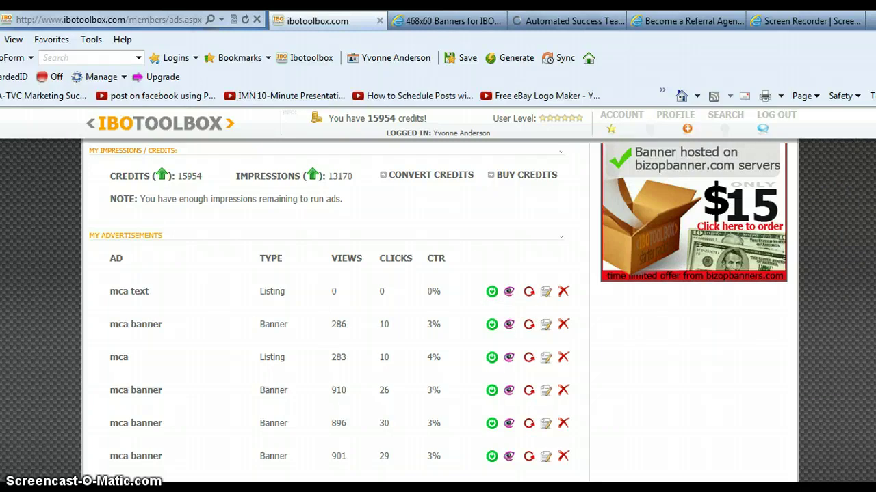
Start a new Banner-type ad named 'mca banner' with the GRAPHIC URL option selected.
{"action": "scroll", "coordinate": [371, 255], "scroll_direction": "up", "scroll_amount": 6}
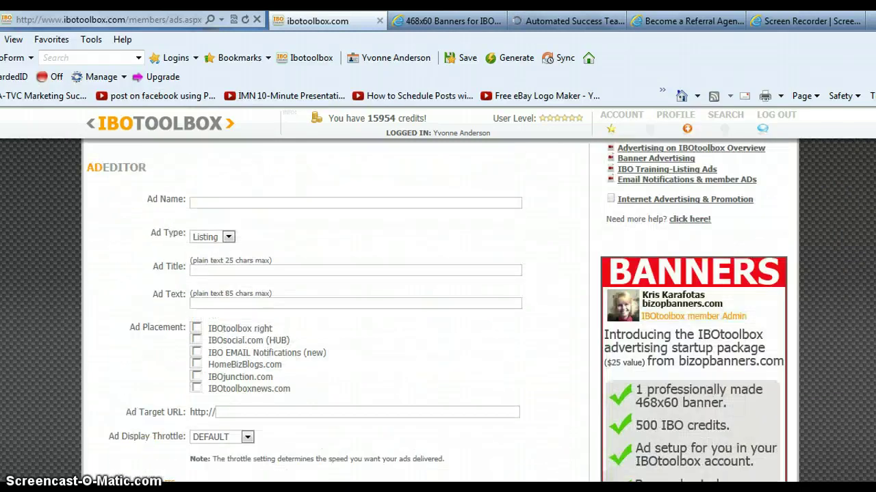
{"action": "left_click", "coordinate": [371, 255]}
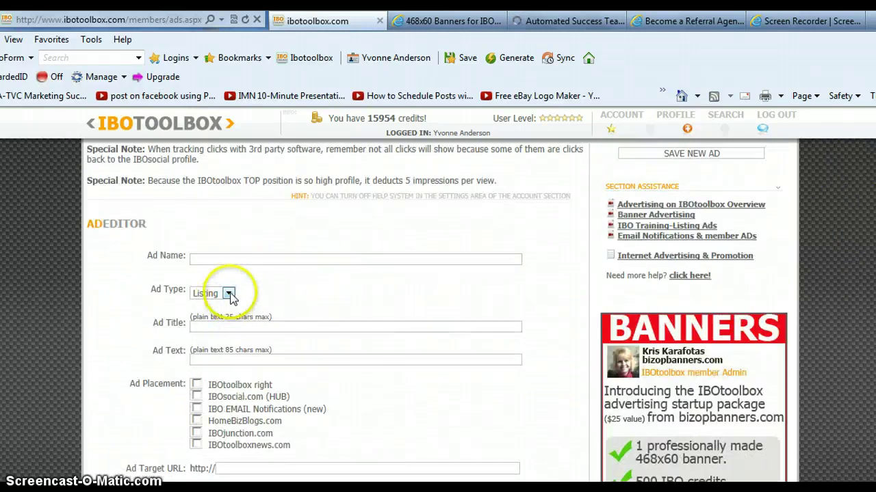
{"action": "left_click", "coordinate": [228, 292]}
{"action": "left_click", "coordinate": [210, 316]}
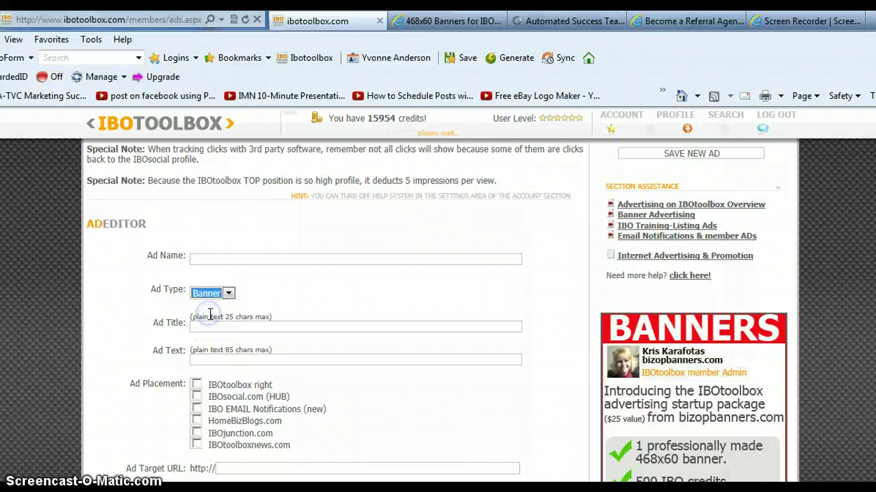
{"action": "left_click", "coordinate": [239, 258]}
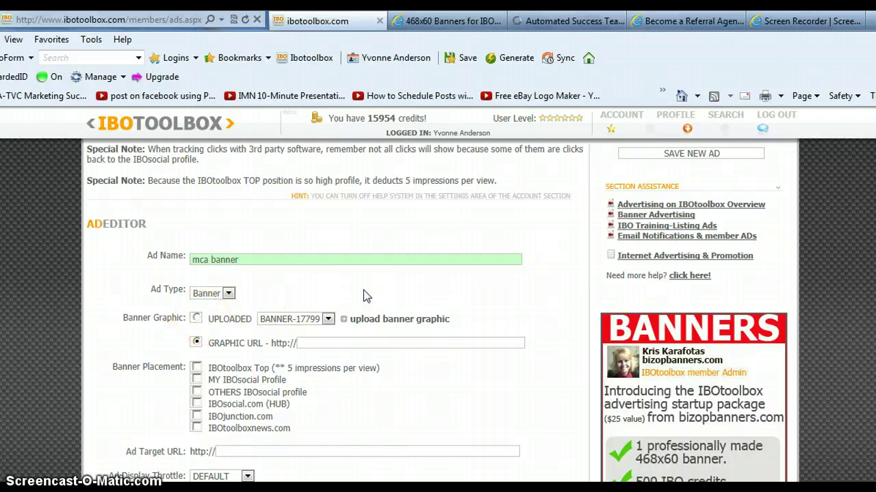
{"action": "left_click", "coordinate": [226, 347]}
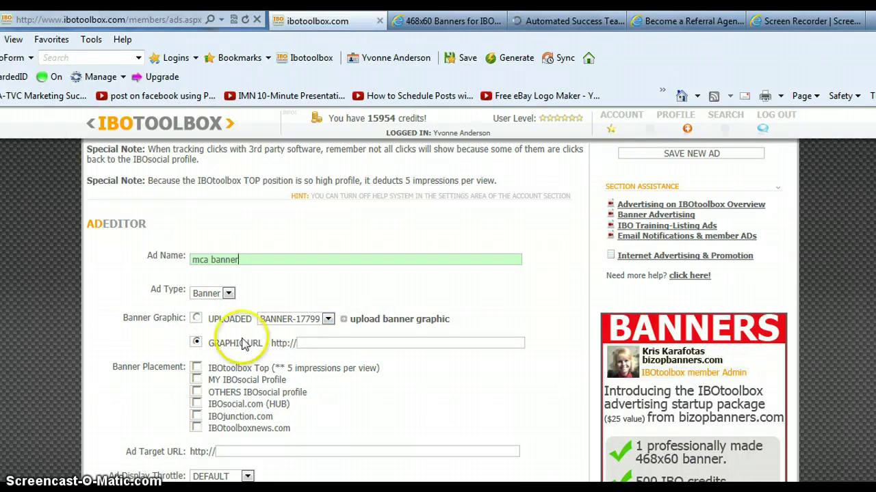
Select the mca_banner1.jpg address under the first banner on the 468x60 banners page.
{"action": "left_click", "coordinate": [423, 21]}
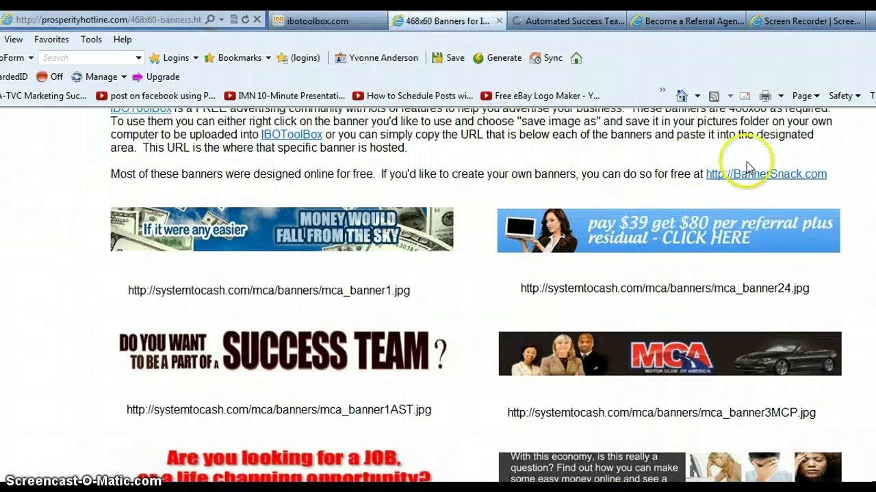
{"action": "scroll", "coordinate": [479, 273], "scroll_direction": "up", "scroll_amount": 1}
{"action": "scroll", "coordinate": [479, 274], "scroll_direction": "down", "scroll_amount": 2}
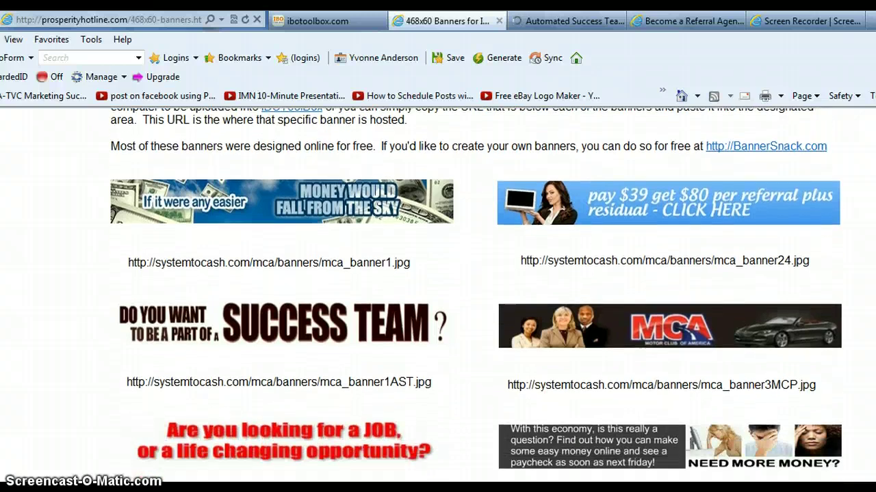
{"action": "left_click_drag", "start_coordinate": [418, 261], "coordinate": [280, 265]}
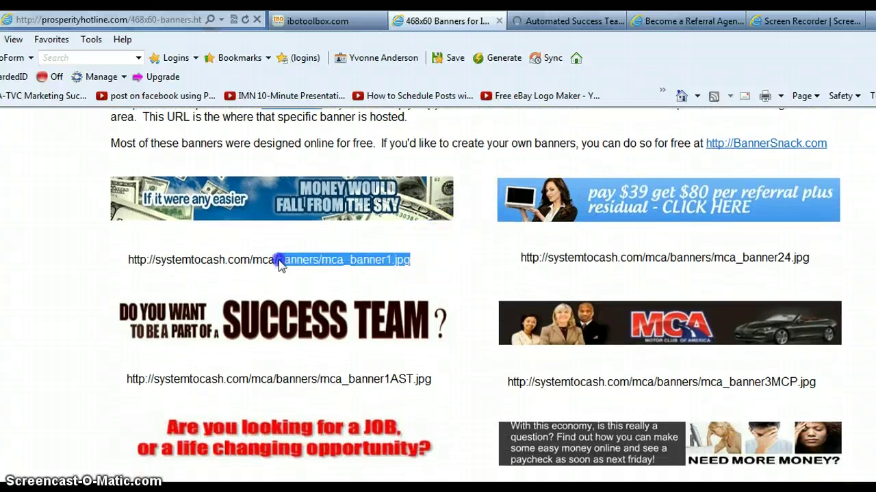
{"action": "left_click_drag", "start_coordinate": [196, 264], "coordinate": [127, 261]}
{"action": "left_click", "coordinate": [104, 265]}
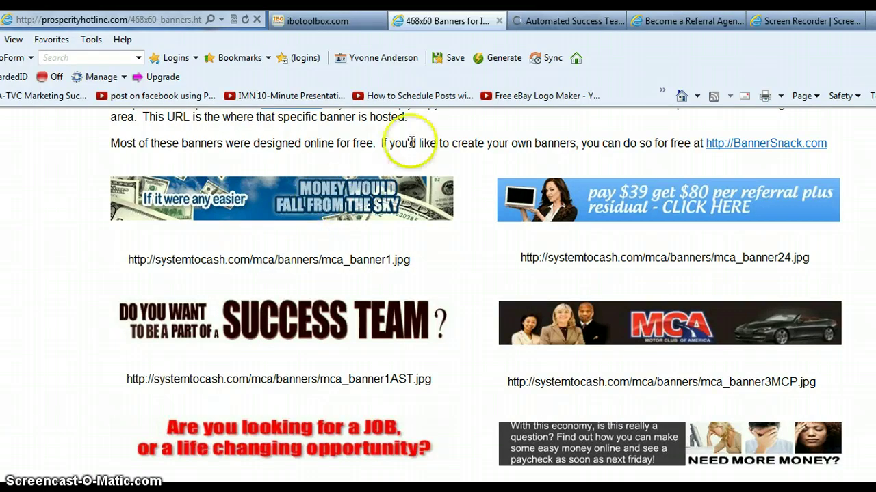
{"action": "left_click_drag", "start_coordinate": [414, 265], "coordinate": [128, 260]}
{"action": "key", "text": "ctrl+c"}
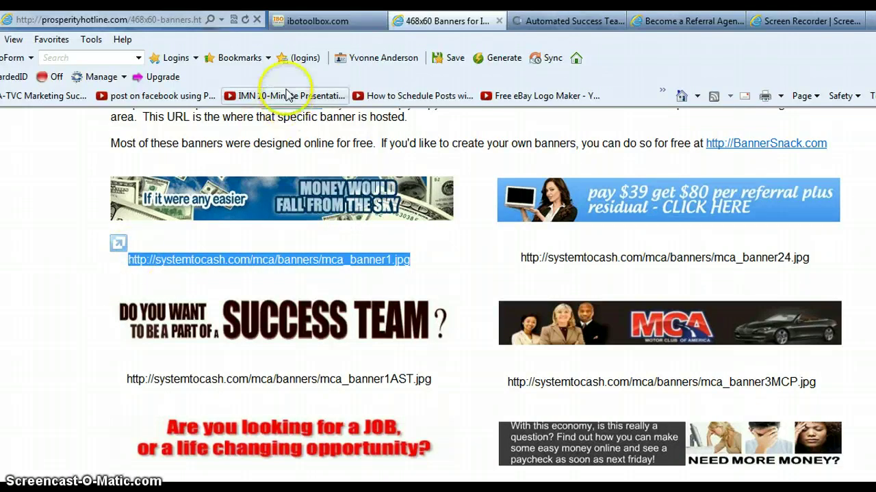
{"action": "left_click", "coordinate": [332, 20]}
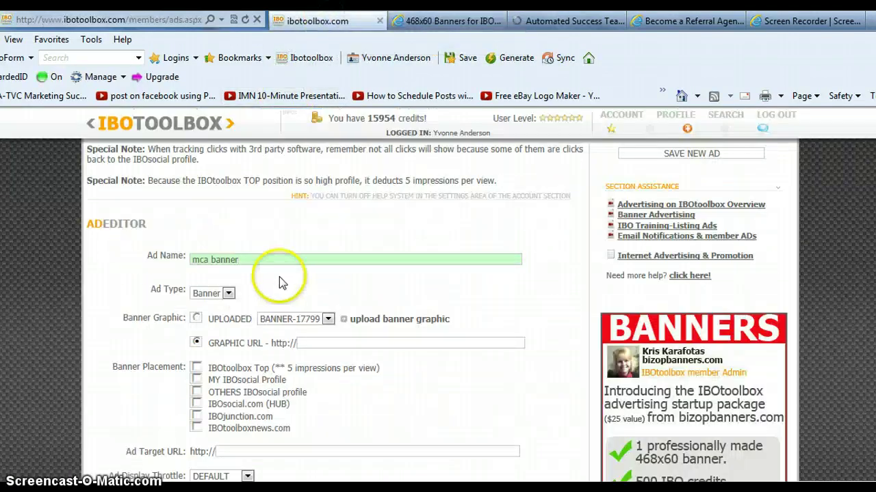
{"action": "left_click", "coordinate": [342, 343]}
{"action": "key", "text": "ctrl+v"}
{"action": "left_click_drag", "start_coordinate": [329, 342], "coordinate": [316, 343]}
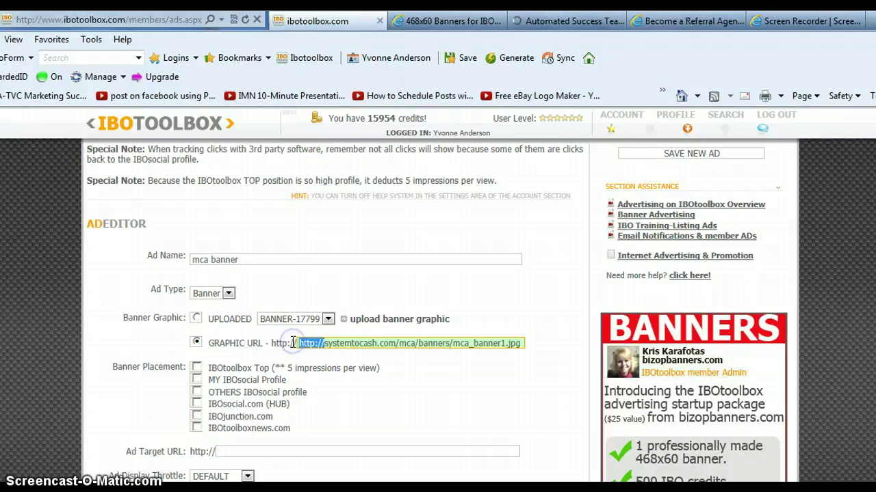
{"action": "key", "text": "Delete"}
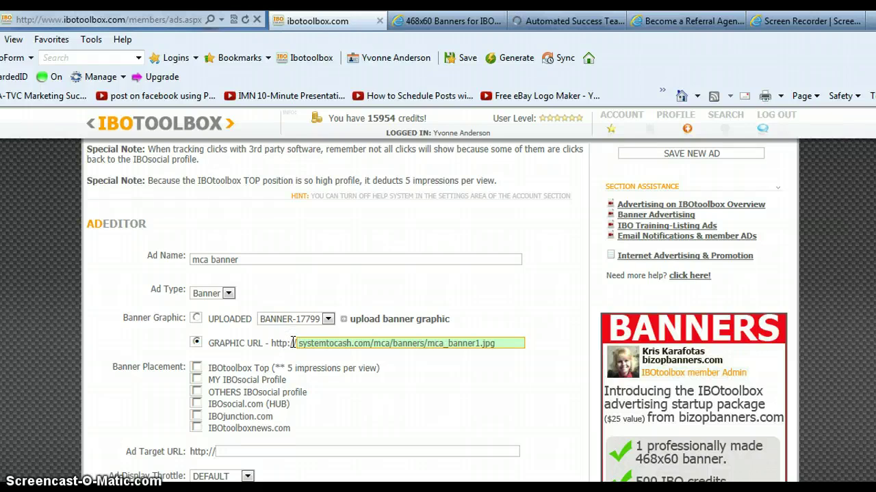
Tick the Top, IBOsocial profiles, IBOsocial.com HUB and IBOjunction.com banner placements.
{"action": "left_click", "coordinate": [196, 368]}
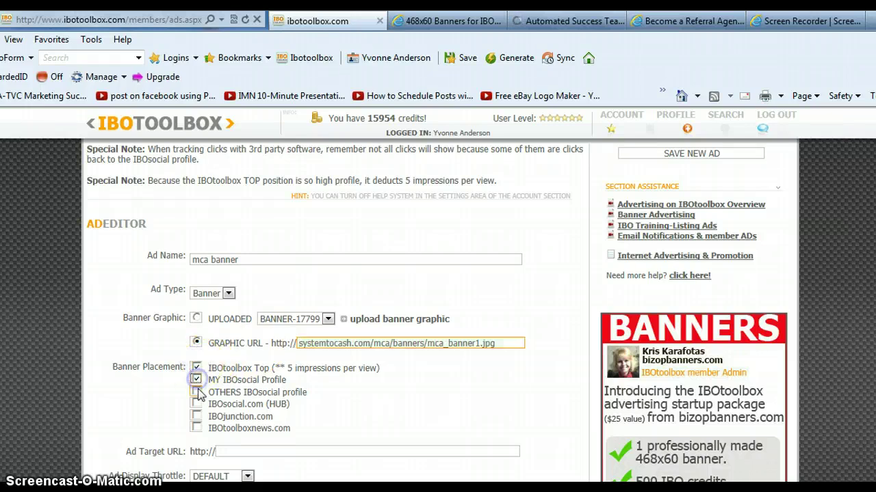
{"action": "left_click", "coordinate": [197, 393]}
{"action": "left_click", "coordinate": [197, 407]}
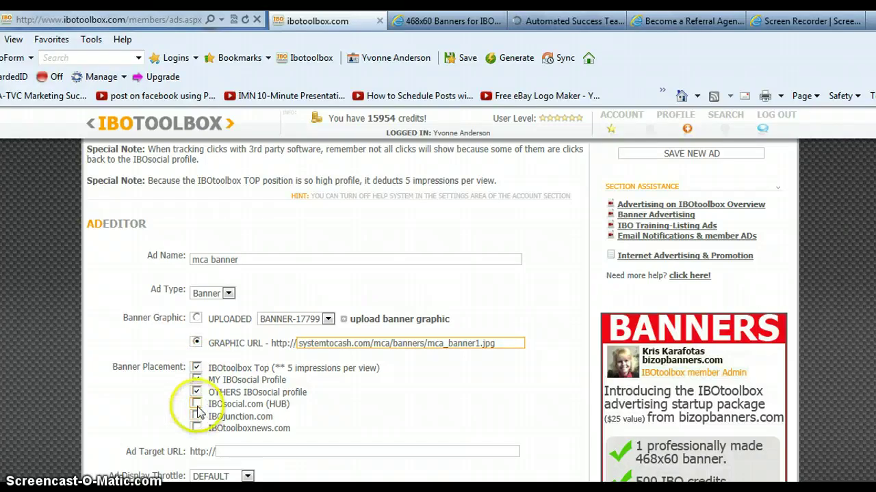
{"action": "left_click", "coordinate": [197, 418]}
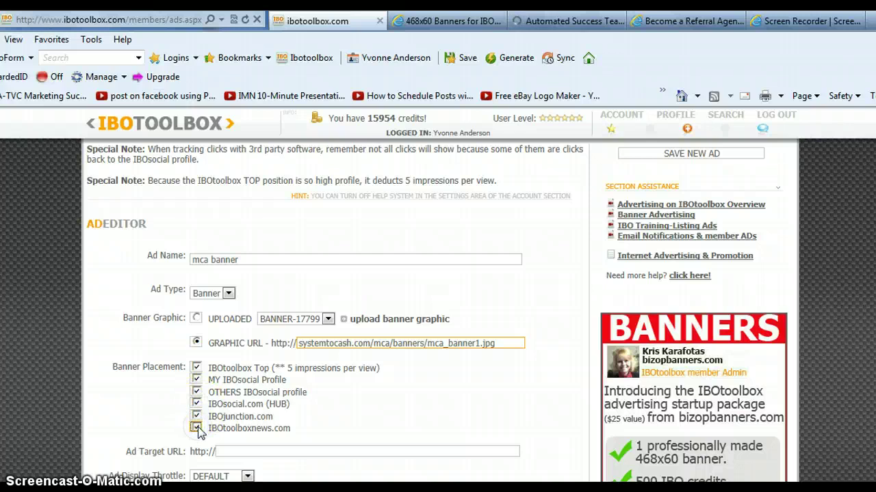
{"action": "left_click", "coordinate": [540, 23]}
{"action": "left_click", "coordinate": [184, 19]}
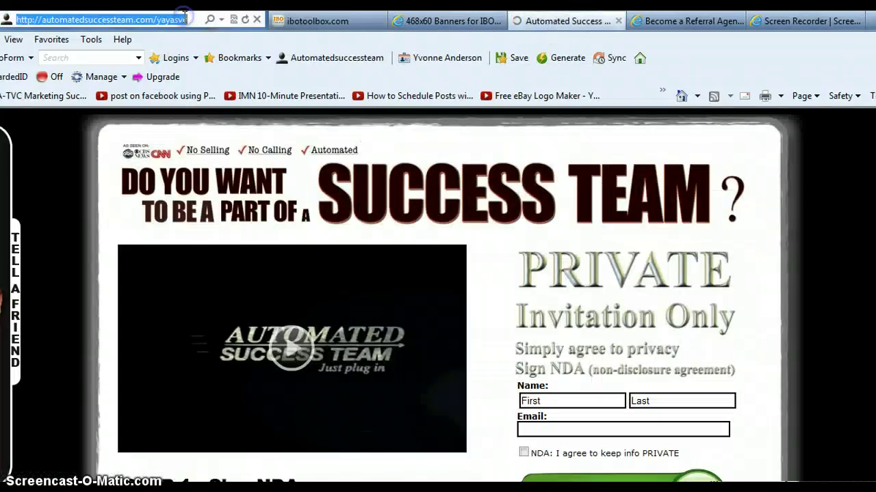
{"action": "left_click", "coordinate": [308, 21]}
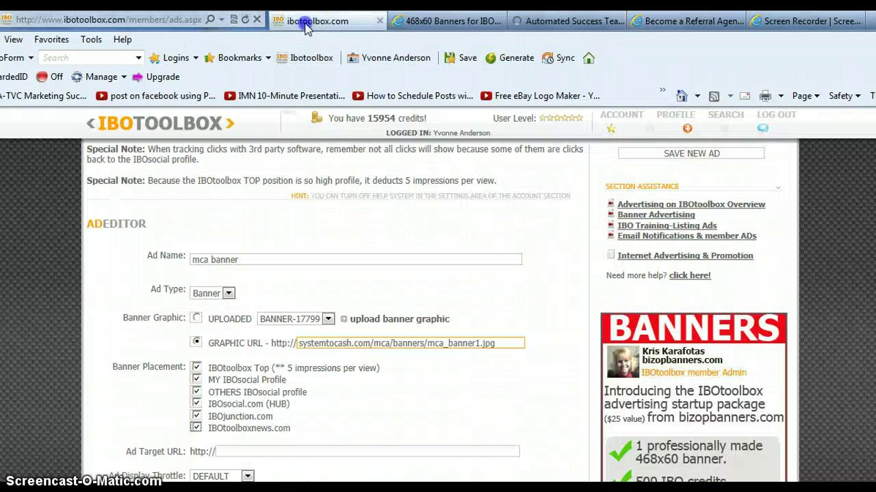
{"action": "left_click", "coordinate": [239, 452]}
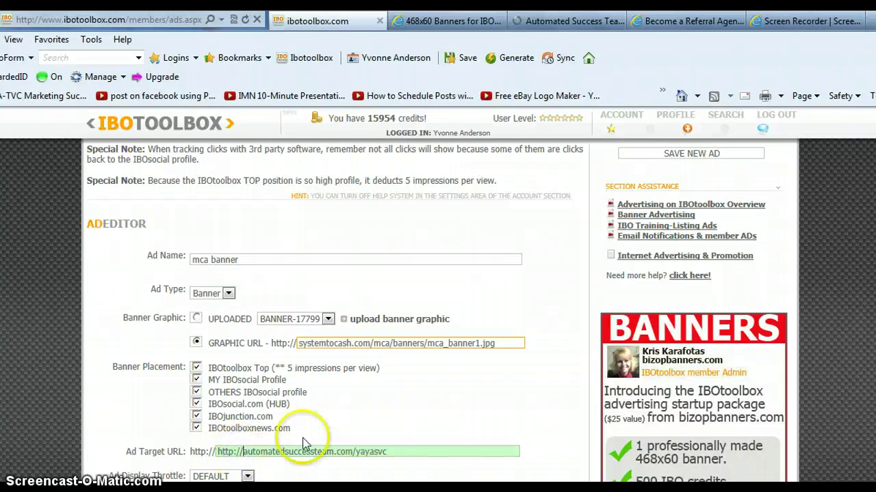
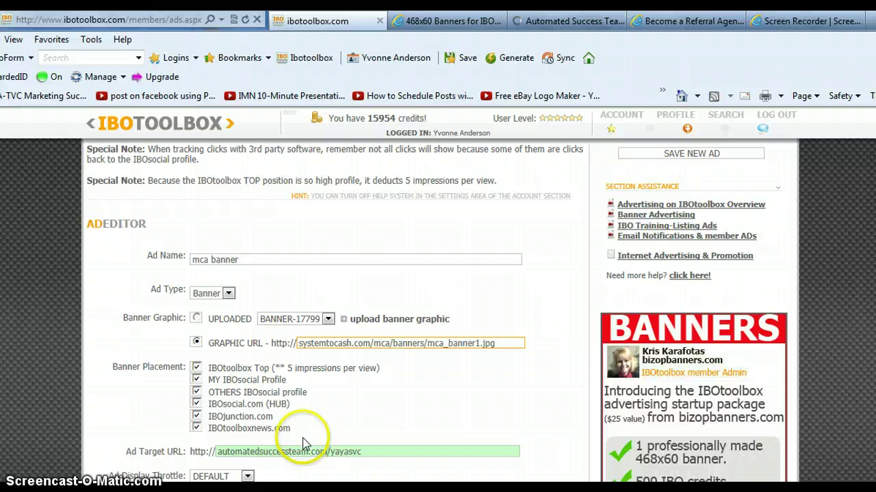
Save the new mca banner ad and turn on its power icon in My Advertisements.
{"action": "left_click", "coordinate": [693, 154]}
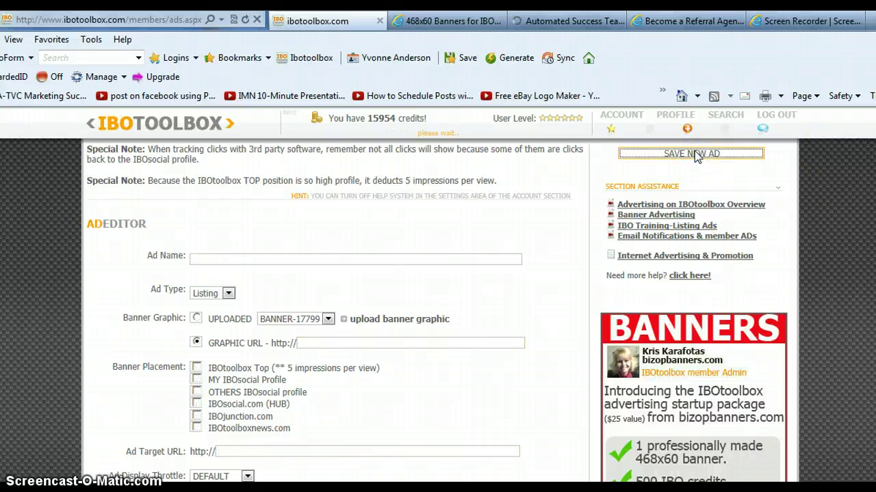
{"action": "left_click", "coordinate": [696, 156]}
{"action": "scroll", "coordinate": [438, 308], "scroll_direction": "down", "scroll_amount": 6}
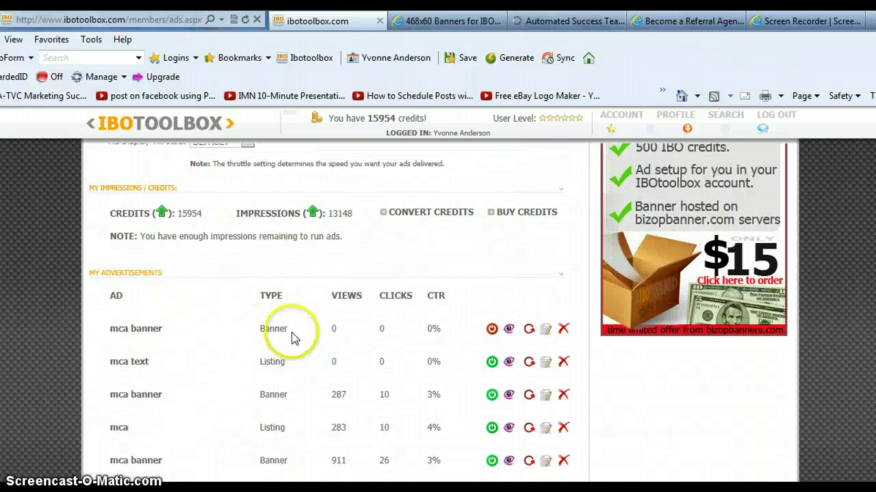
{"action": "left_click", "coordinate": [492, 330]}
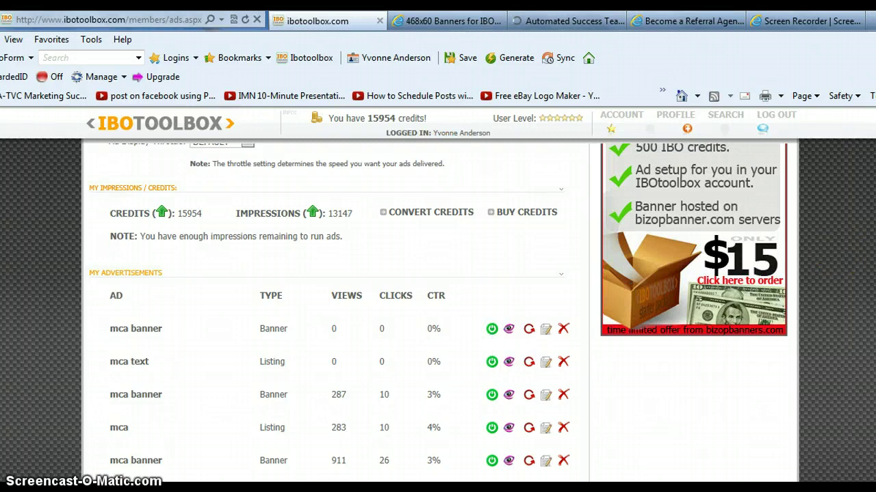
{"action": "scroll", "coordinate": [335, 308], "scroll_direction": "up", "scroll_amount": 4}
Start a new ad named 'mca banner' with Ad Type set to Banner.
{"action": "left_click", "coordinate": [359, 274]}
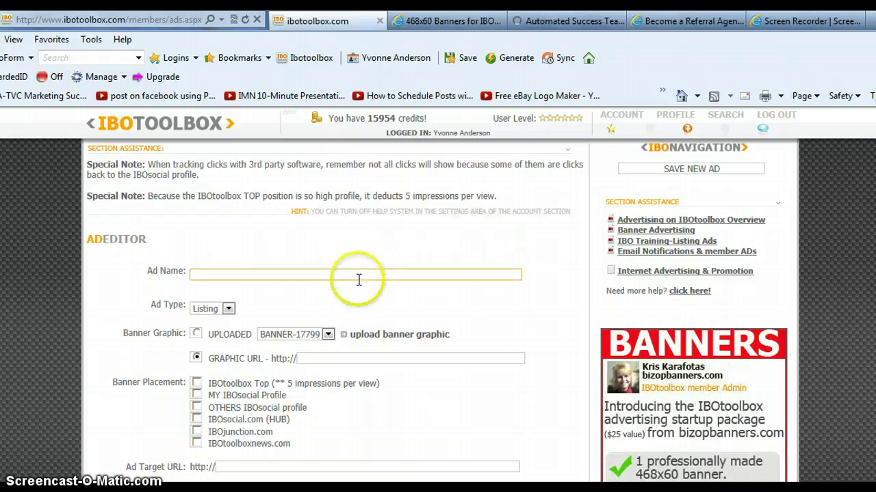
{"action": "left_click", "coordinate": [356, 277]}
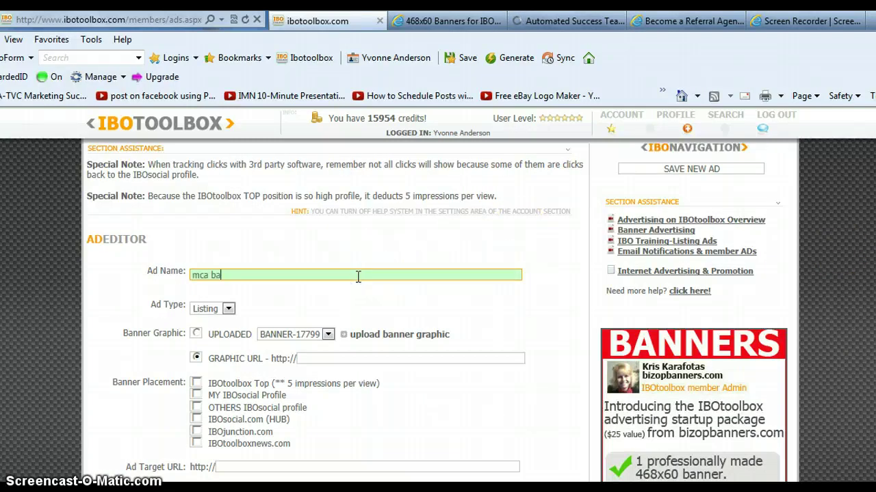
{"action": "left_click", "coordinate": [228, 308]}
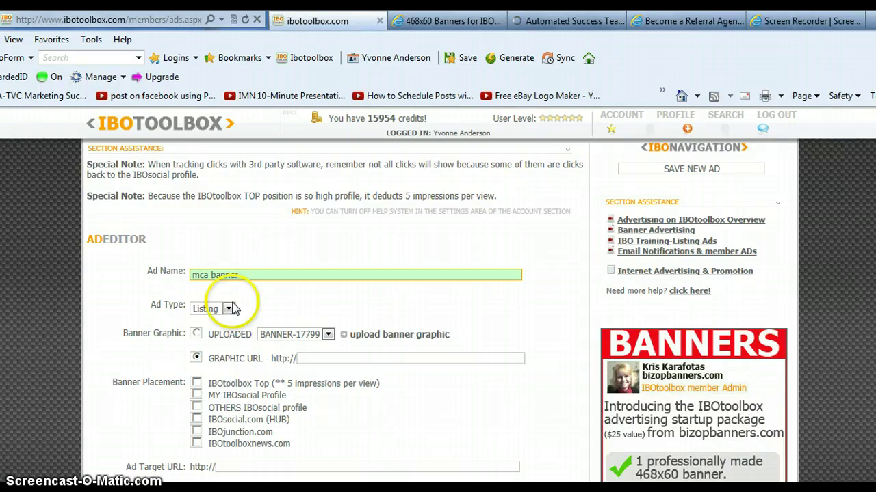
{"action": "left_click", "coordinate": [216, 333]}
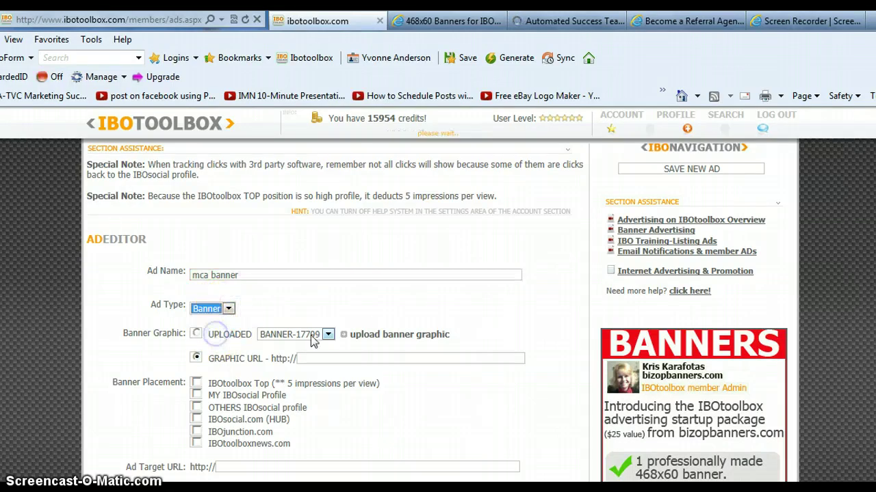
Upload mca_banner1.jpg from the MCA Banners folder as a banner graphic.
{"action": "left_click", "coordinate": [387, 336]}
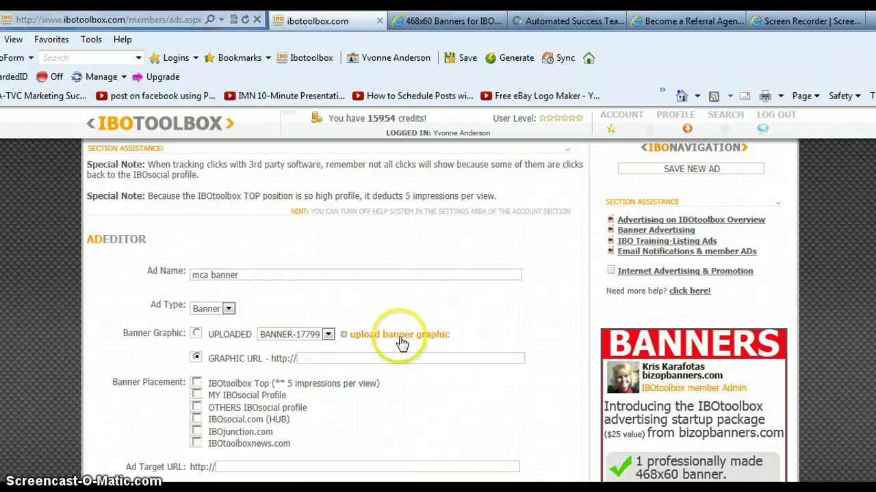
{"action": "left_click", "coordinate": [401, 335]}
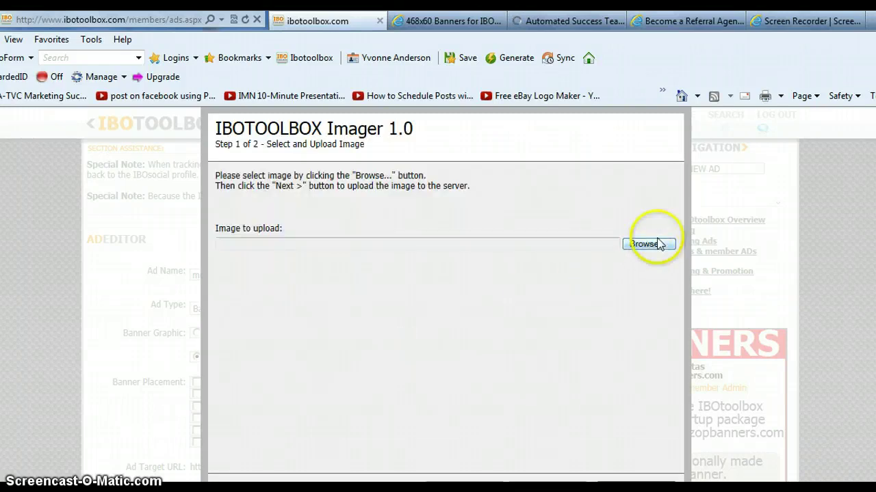
{"action": "left_click", "coordinate": [646, 247]}
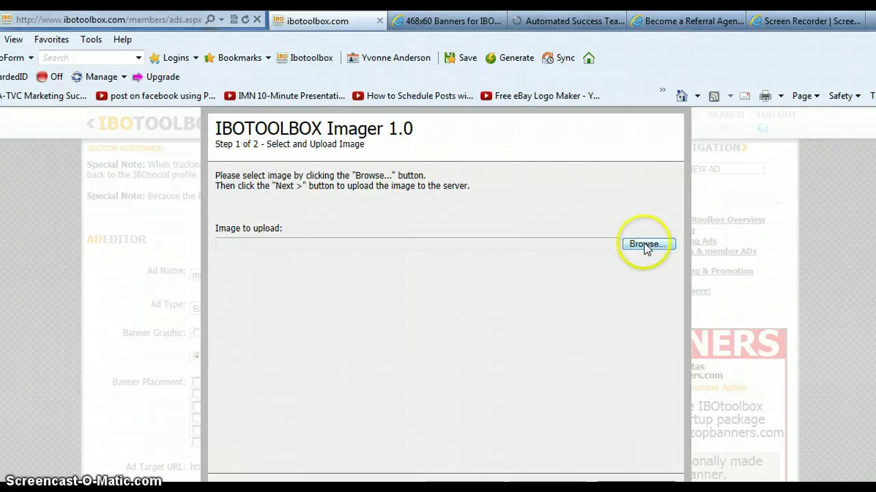
{"action": "left_click", "coordinate": [645, 247]}
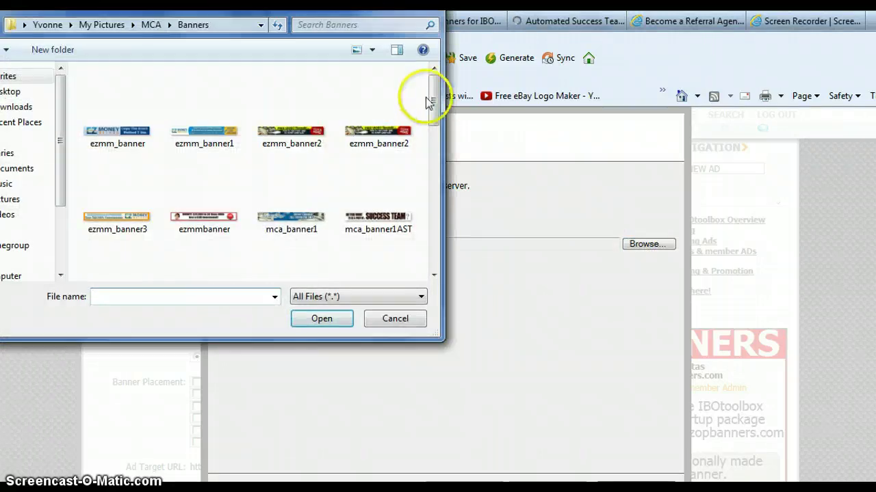
{"action": "scroll", "coordinate": [431, 94], "scroll_direction": "down", "scroll_amount": 2}
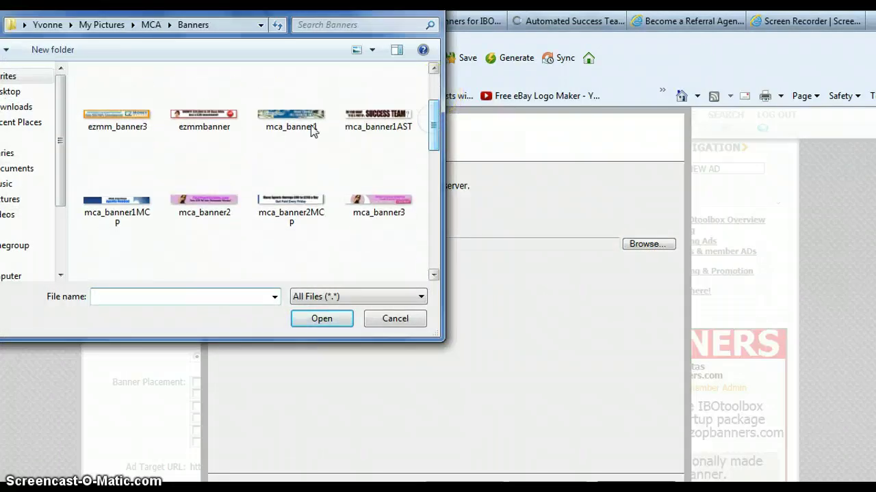
{"action": "left_click", "coordinate": [295, 117]}
{"action": "double_click", "coordinate": [295, 116]}
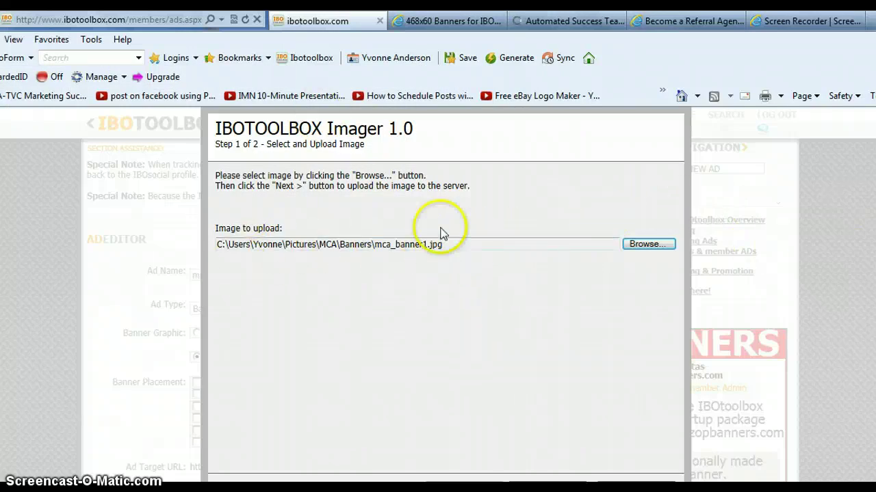
{"action": "scroll", "coordinate": [589, 205], "scroll_direction": "down", "scroll_amount": 3}
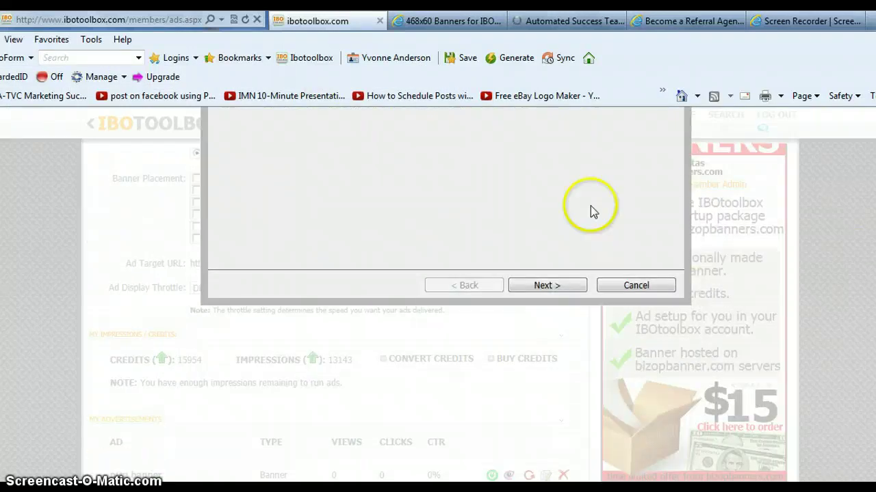
{"action": "left_click", "coordinate": [550, 286]}
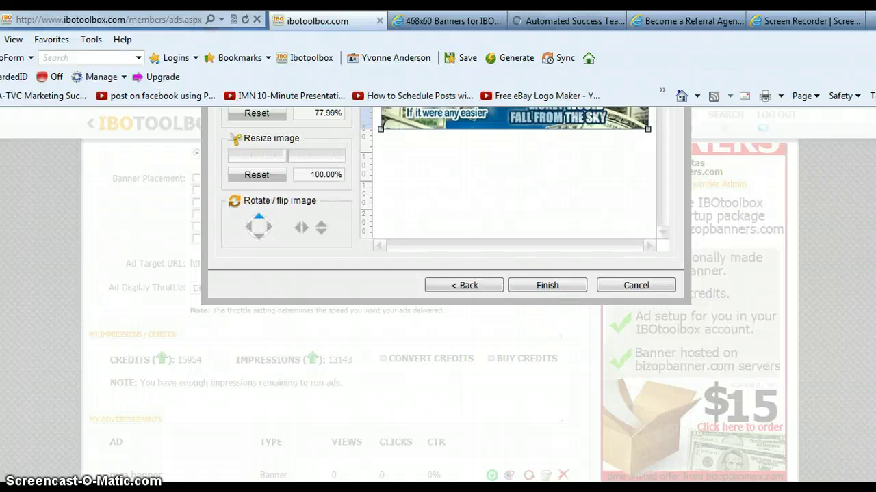
{"action": "scroll", "coordinate": [520, 240], "scroll_direction": "up", "scroll_amount": 1}
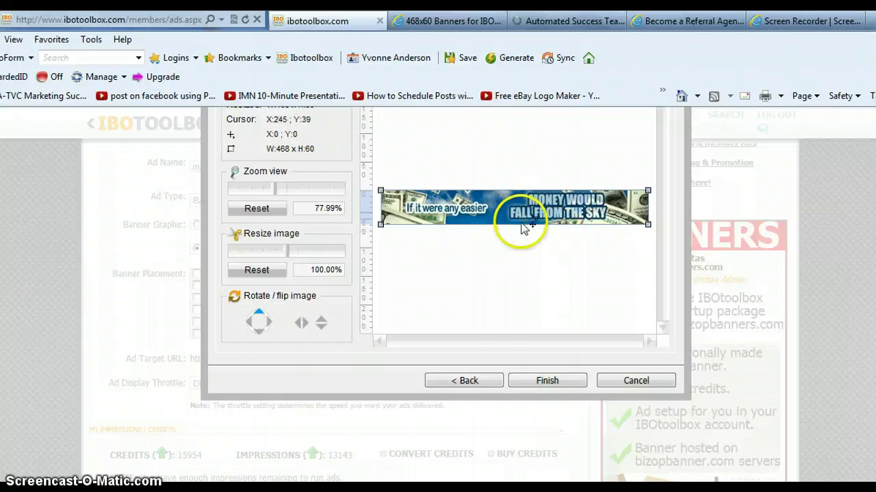
{"action": "left_click", "coordinate": [539, 381]}
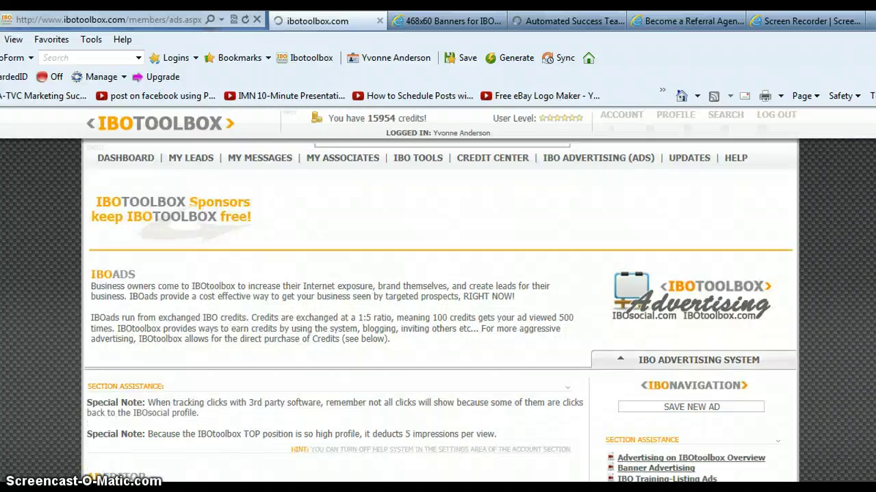
Scroll back up past My Banner Graphics and My Advertisements to the Ad Editor form.
{"action": "scroll", "coordinate": [438, 307], "scroll_direction": "down", "scroll_amount": 20}
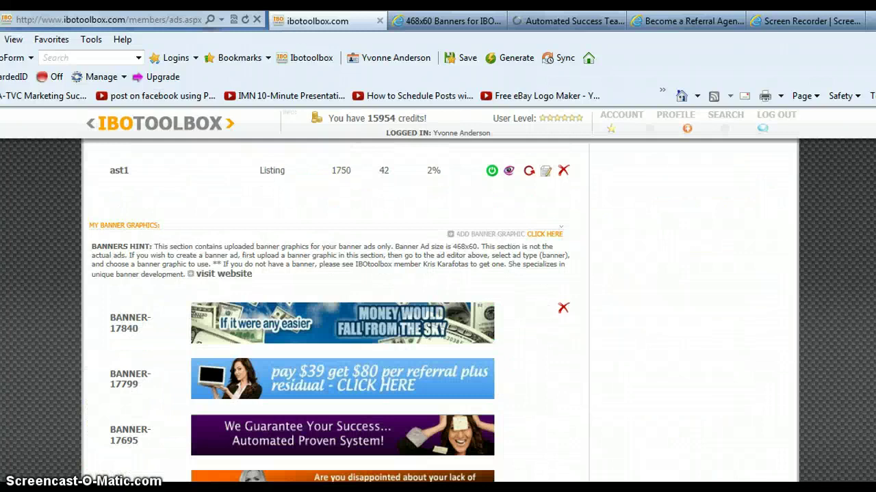
{"action": "scroll", "coordinate": [438, 308], "scroll_direction": "up", "scroll_amount": 3}
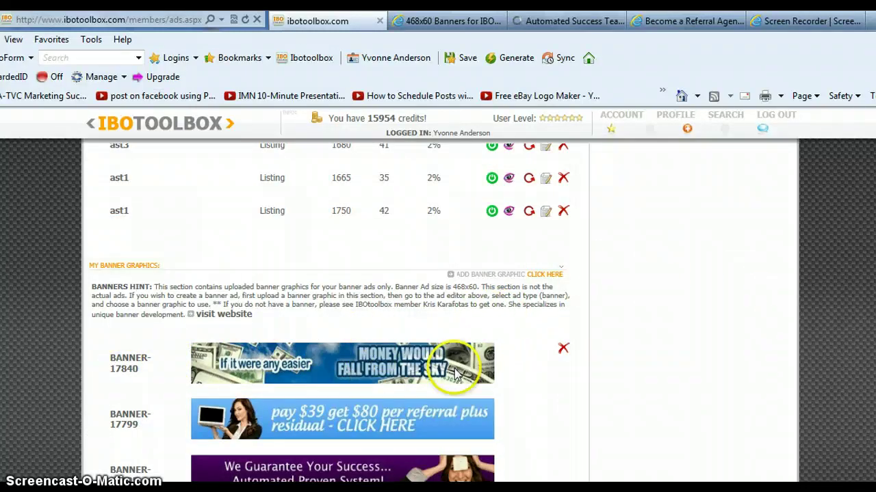
{"action": "scroll", "coordinate": [438, 307], "scroll_direction": "up", "scroll_amount": 15}
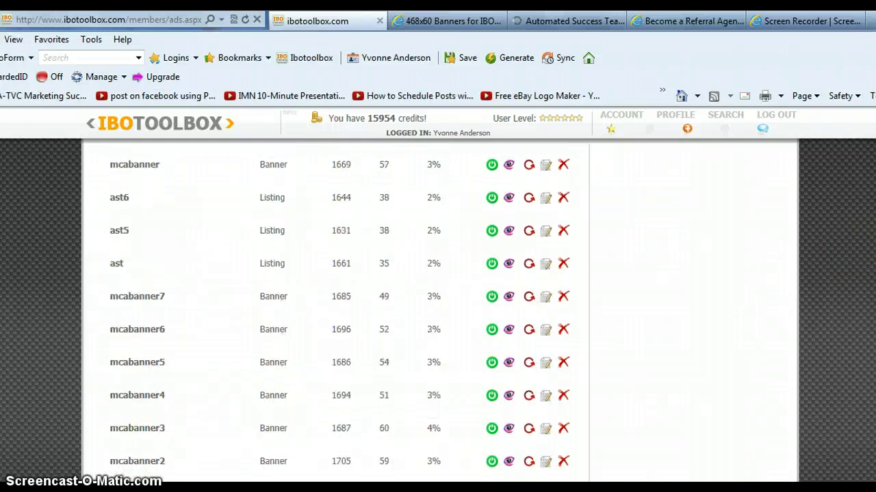
{"action": "scroll", "coordinate": [437, 308], "scroll_direction": "up", "scroll_amount": 2}
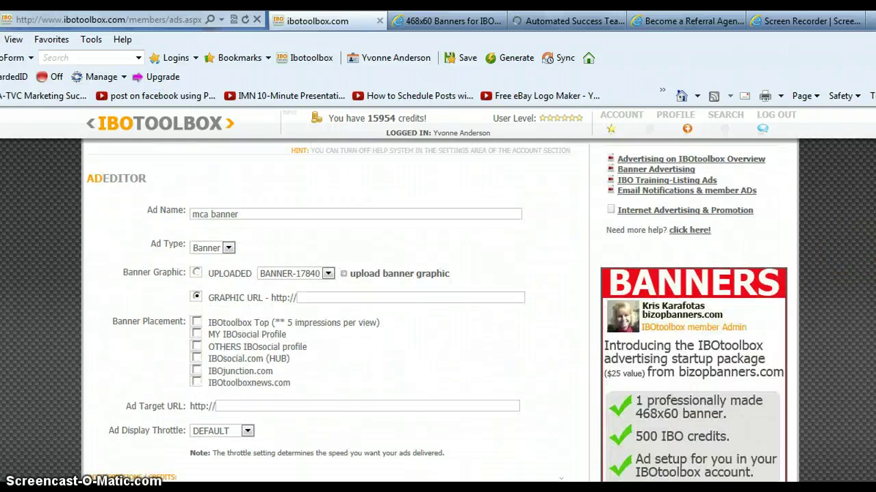
Choose UPLOADED BANNER-17840 and tick Top, IBOsocial profiles, IBOjunction.com and IBOtoolboxnews.com placements.
{"action": "left_click", "coordinate": [197, 274]}
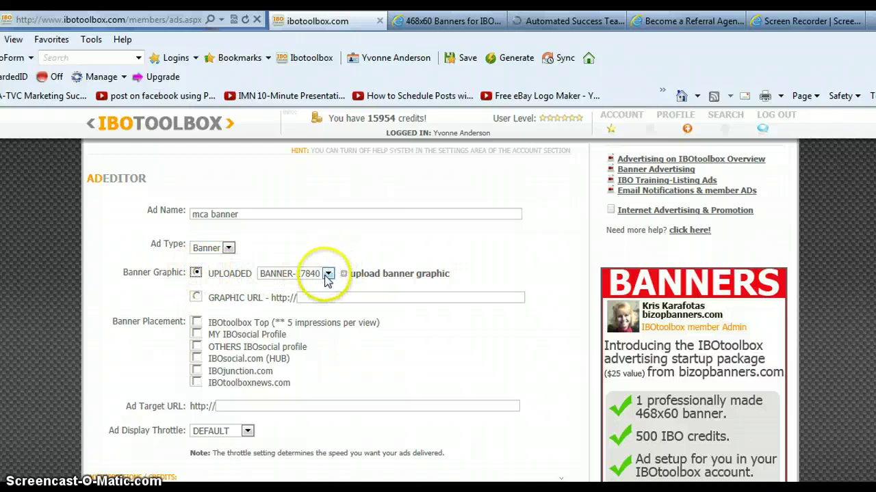
{"action": "left_click", "coordinate": [196, 322]}
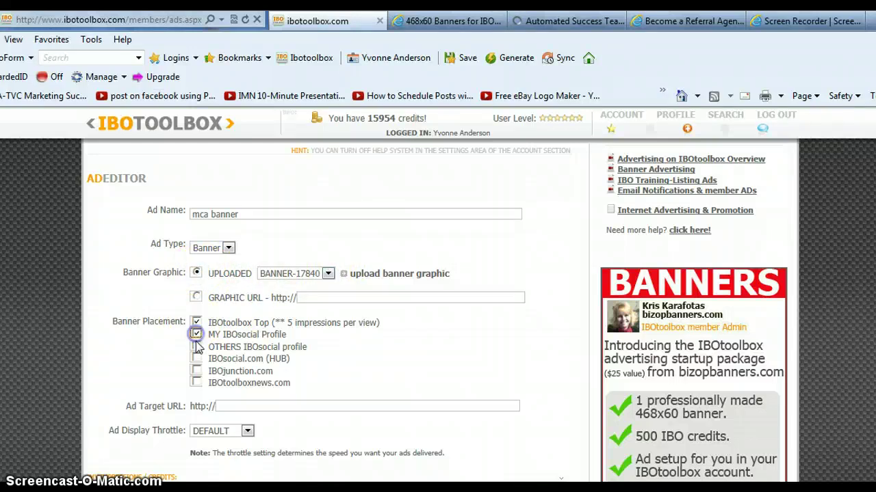
{"action": "left_click", "coordinate": [197, 347]}
{"action": "left_click", "coordinate": [196, 371]}
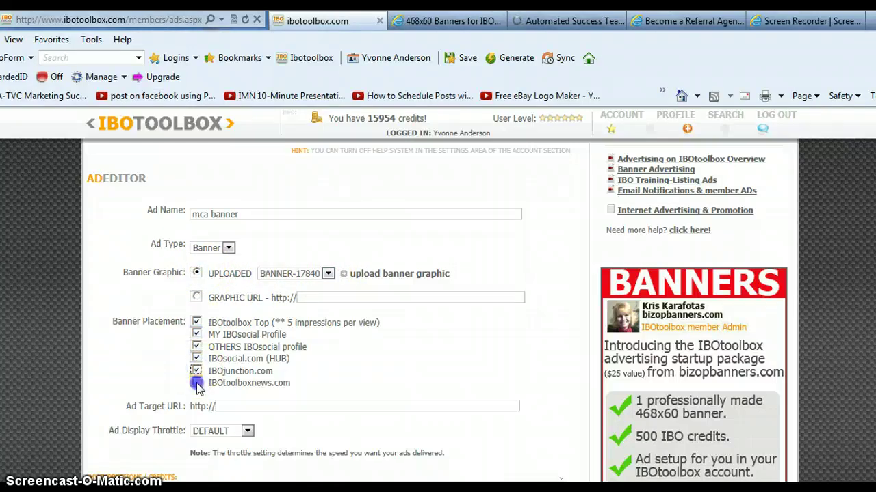
{"action": "left_click", "coordinate": [197, 383]}
{"action": "left_click", "coordinate": [240, 406]}
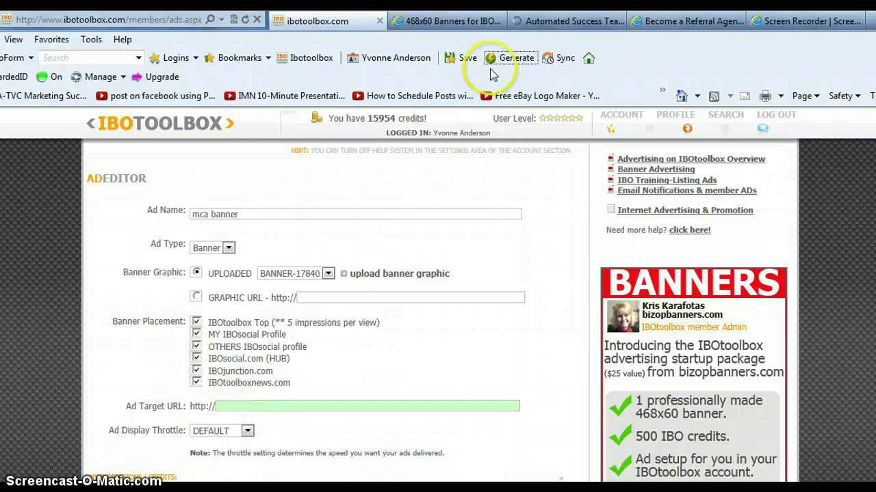
{"action": "left_click", "coordinate": [565, 20]}
{"action": "left_click", "coordinate": [177, 25]}
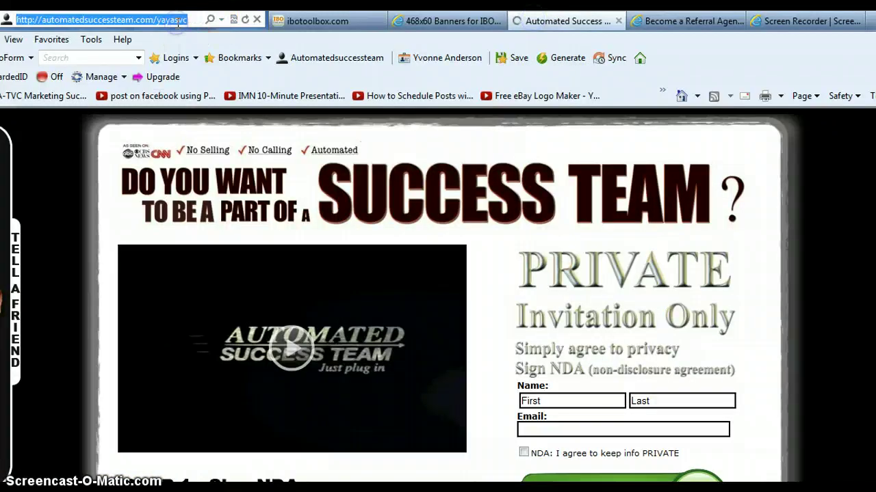
{"action": "left_click", "coordinate": [312, 20]}
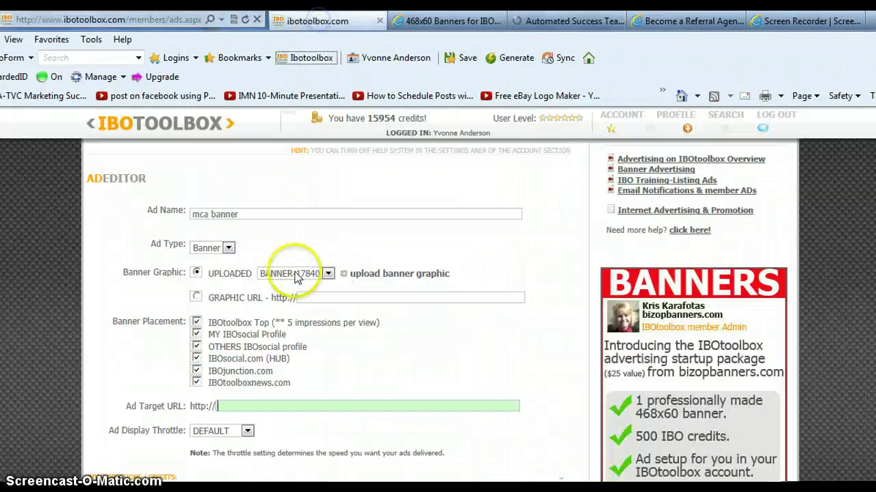
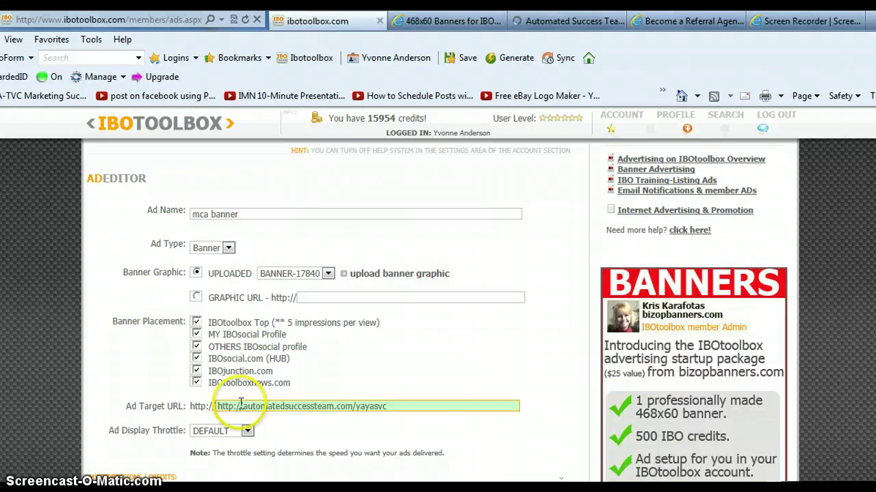
{"action": "left_click_drag", "start_coordinate": [217, 406], "coordinate": [240, 407]}
{"action": "key", "text": "Delete"}
{"action": "key", "text": "Delete"}
{"action": "key", "text": "Delete"}
{"action": "key", "text": "Delete"}
{"action": "key", "text": "Delete"}
{"action": "key", "text": "Delete"}
{"action": "key", "text": "Delete"}
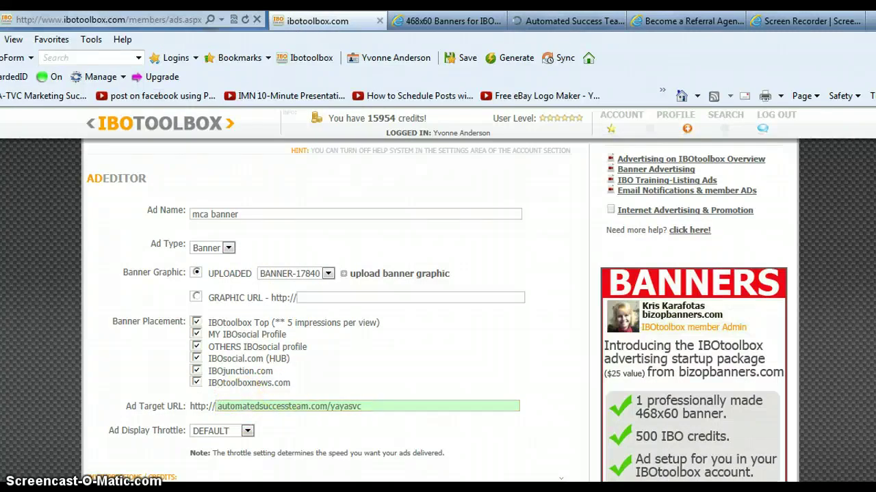
{"action": "scroll", "coordinate": [438, 313], "scroll_direction": "up", "scroll_amount": 3}
{"action": "left_click", "coordinate": [680, 309]}
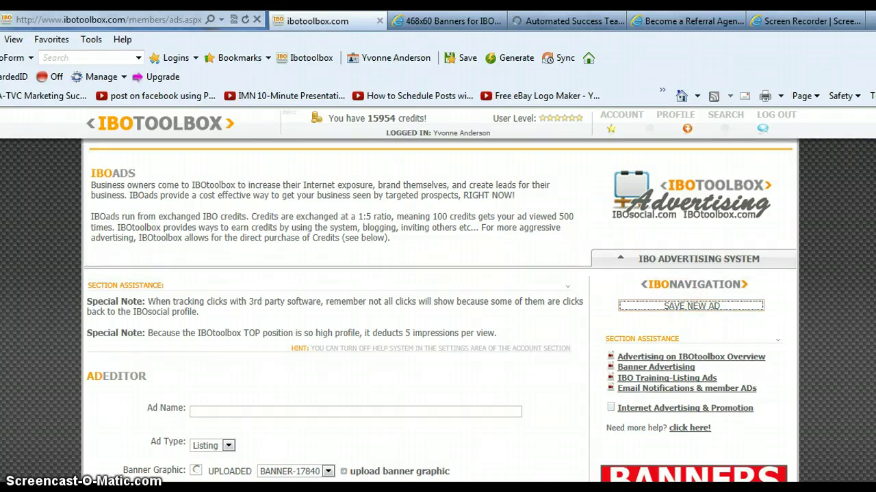
Turn on the first mca banner row in My Advertisements, then reload the IBO Advertising page.
{"action": "scroll", "coordinate": [438, 308], "scroll_direction": "down", "scroll_amount": 5}
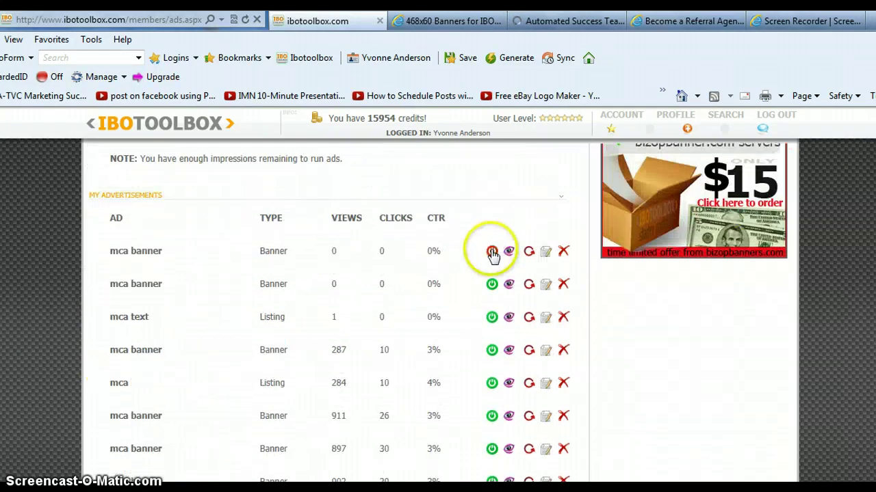
{"action": "left_click", "coordinate": [492, 252]}
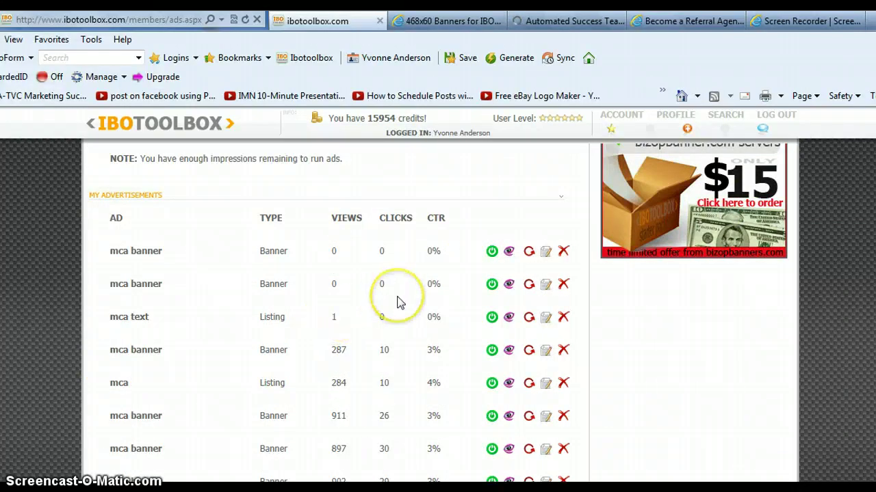
{"action": "left_click", "coordinate": [650, 253]}
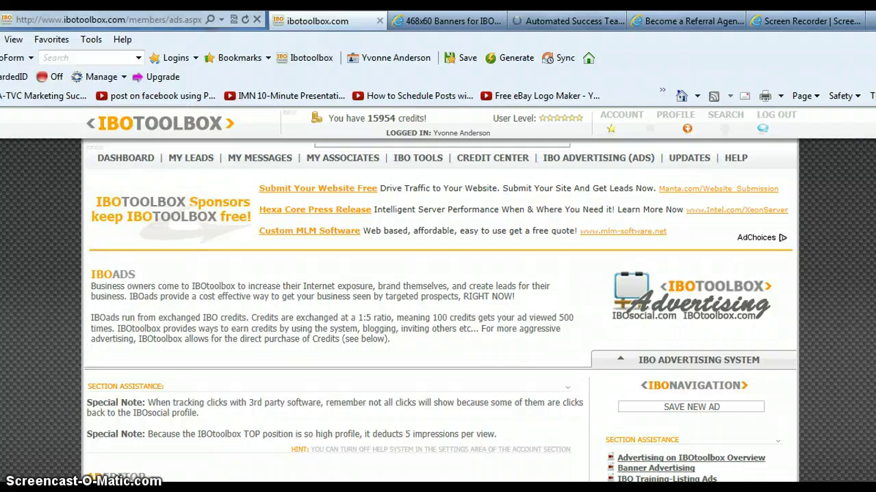
{"action": "left_click", "coordinate": [626, 164]}
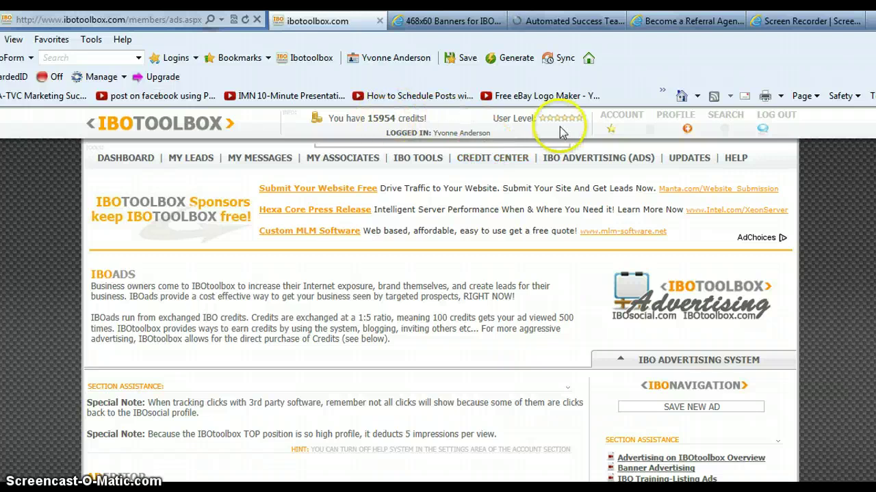
{"action": "scroll", "coordinate": [578, 265], "scroll_direction": "down", "scroll_amount": 10}
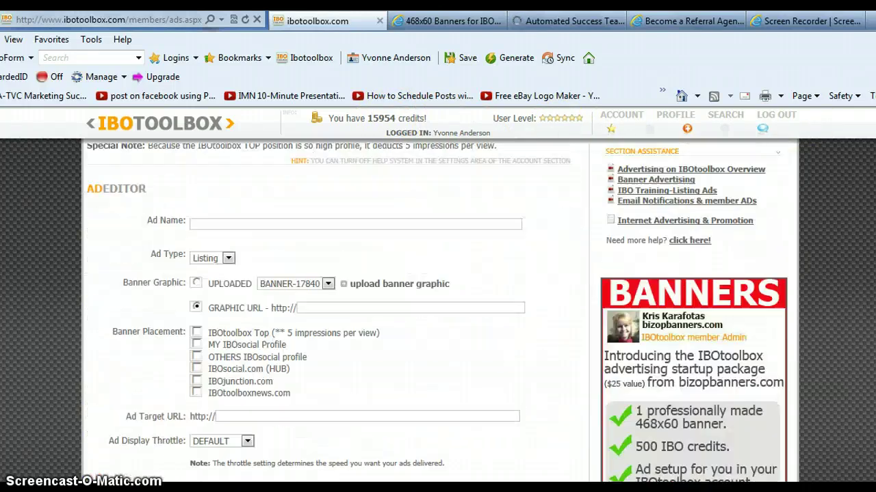
{"action": "scroll", "coordinate": [578, 264], "scroll_direction": "up", "scroll_amount": 3}
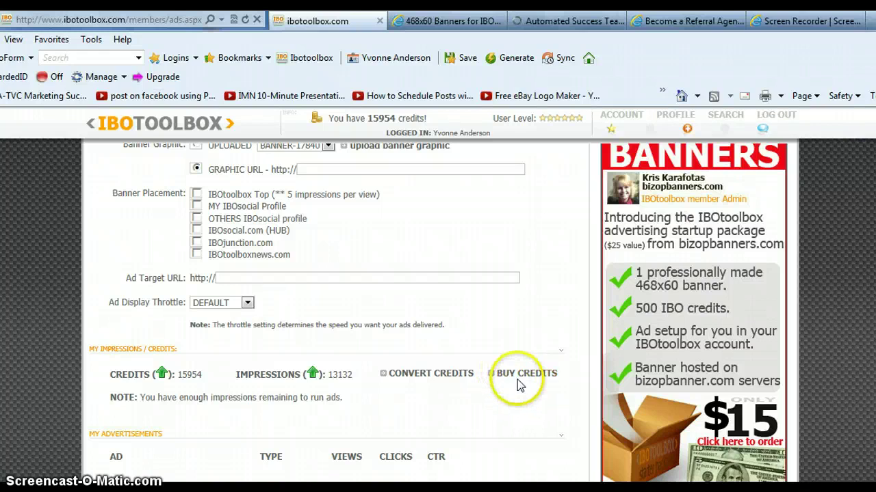
Open BUY CREDITS and look over the credit packages priced from $10 to $375.
{"action": "left_click", "coordinate": [518, 377]}
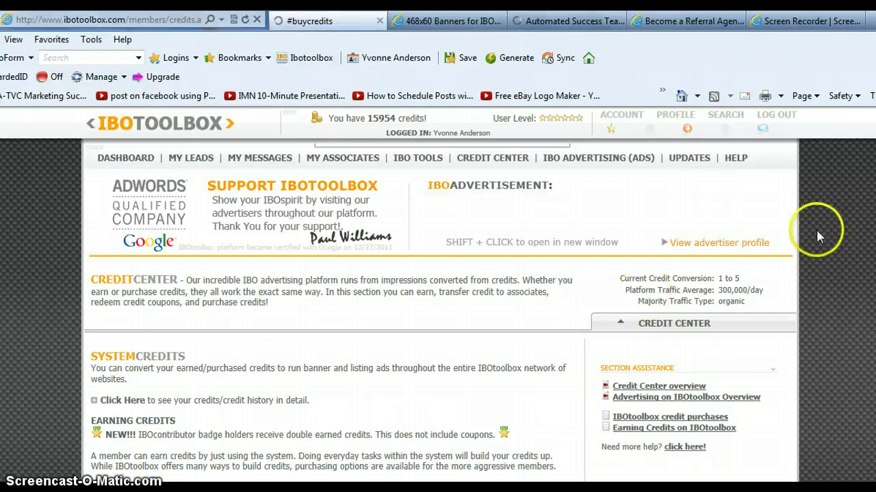
{"action": "scroll", "coordinate": [868, 195], "scroll_direction": "down", "scroll_amount": 3}
{"action": "scroll", "coordinate": [437, 308], "scroll_direction": "down", "scroll_amount": 5}
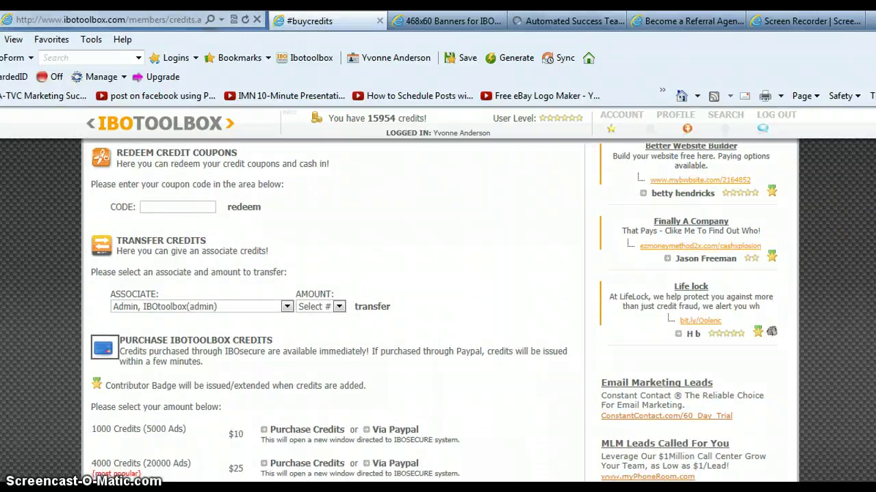
{"action": "scroll", "coordinate": [437, 307], "scroll_direction": "down", "scroll_amount": 3}
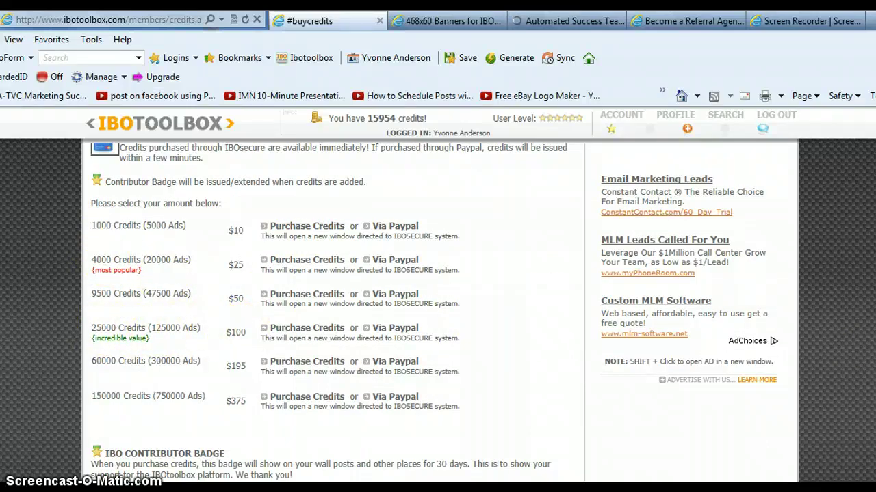
{"action": "scroll", "coordinate": [438, 308], "scroll_direction": "up", "scroll_amount": 10}
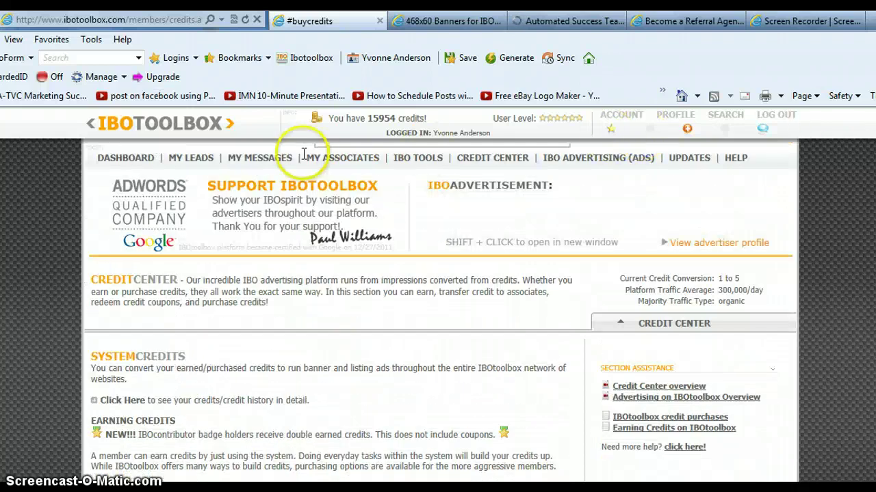
Go to the DASHBOARD and browse the wall, activity analyzer and member leaderboards.
{"action": "left_click", "coordinate": [127, 158]}
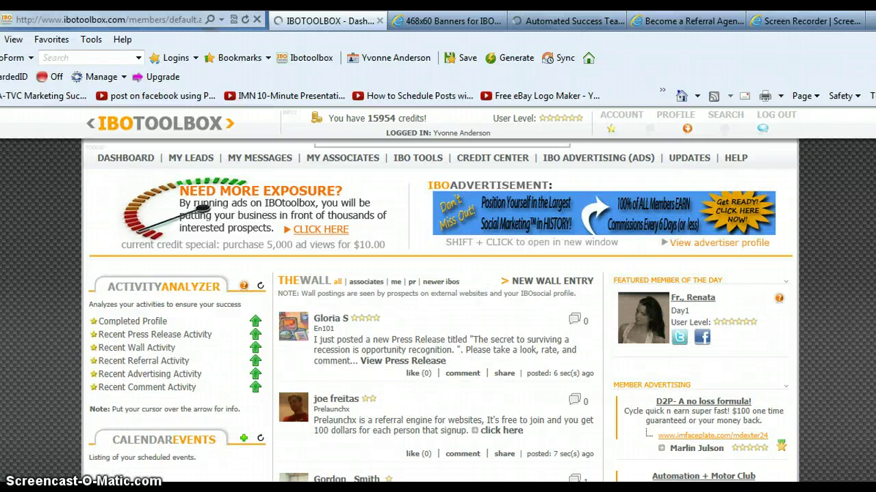
{"action": "scroll", "coordinate": [698, 254], "scroll_direction": "down", "scroll_amount": 5}
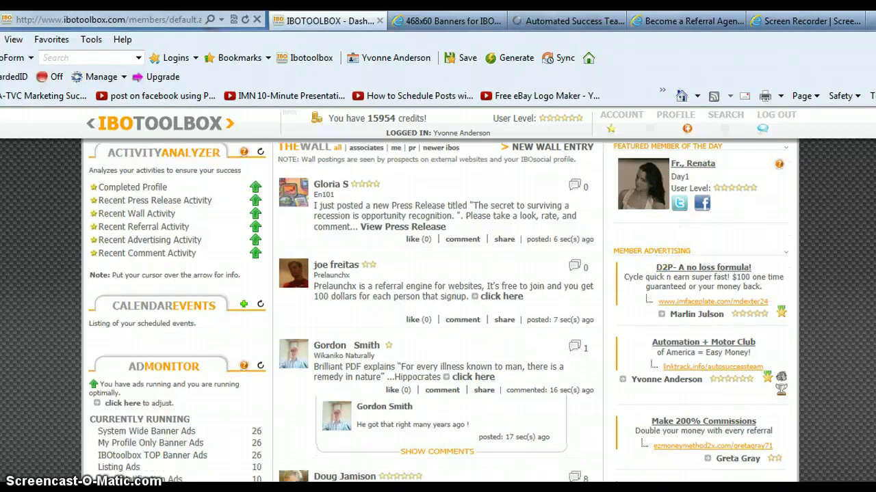
{"action": "scroll", "coordinate": [669, 244], "scroll_direction": "down", "scroll_amount": 3}
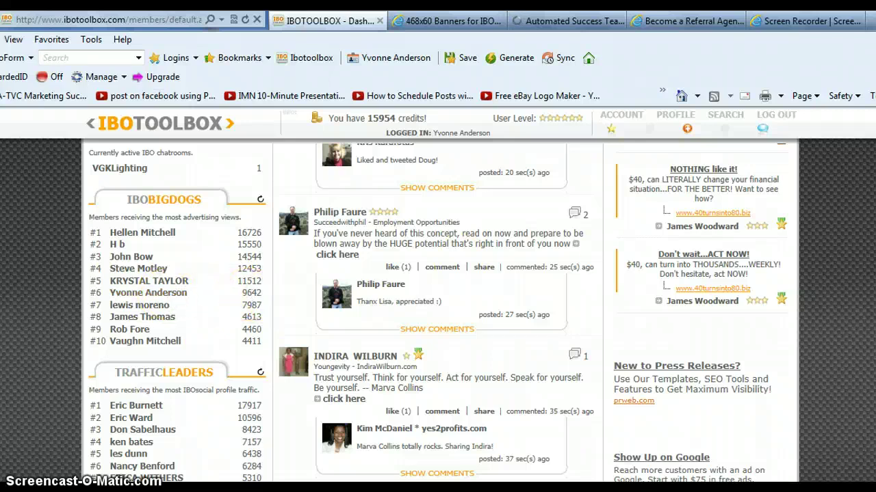
{"action": "scroll", "coordinate": [471, 326], "scroll_direction": "down", "scroll_amount": 3}
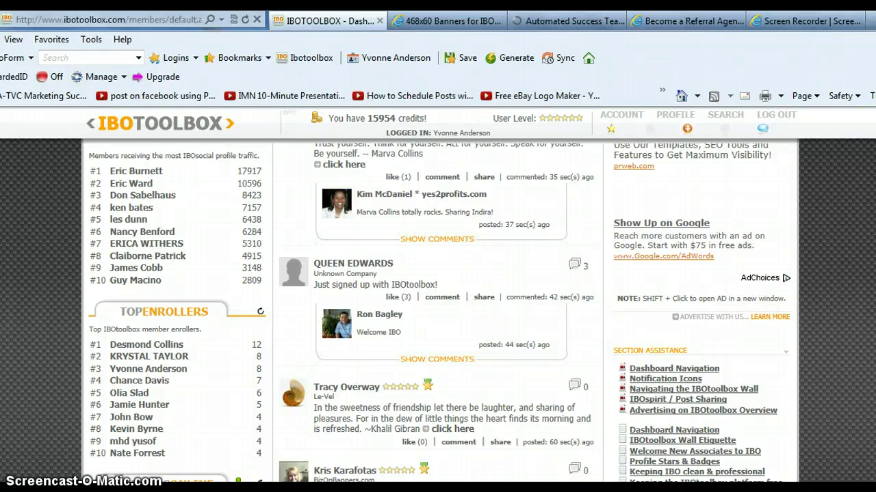
{"action": "scroll", "coordinate": [437, 313], "scroll_direction": "up", "scroll_amount": 10}
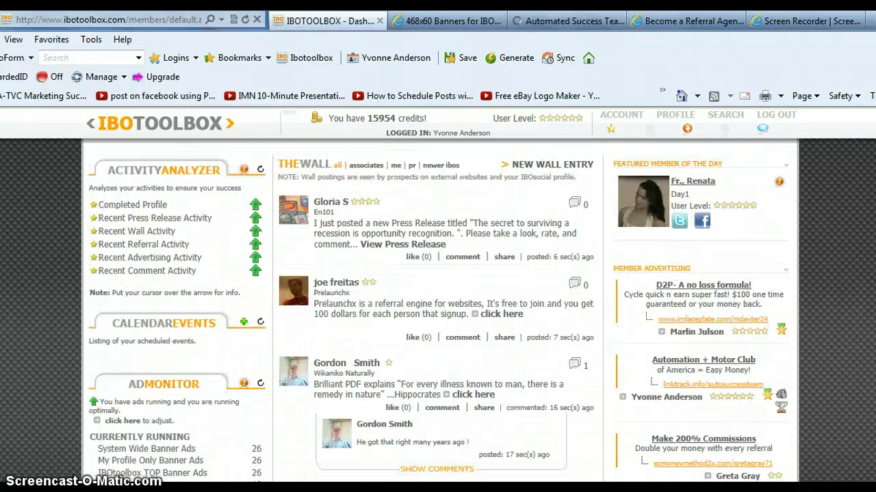
{"action": "scroll", "coordinate": [441, 313], "scroll_direction": "up", "scroll_amount": 2}
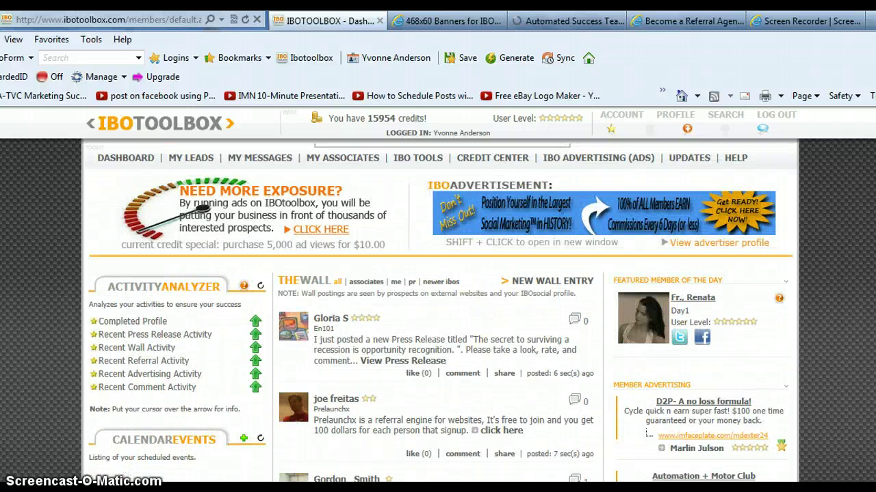